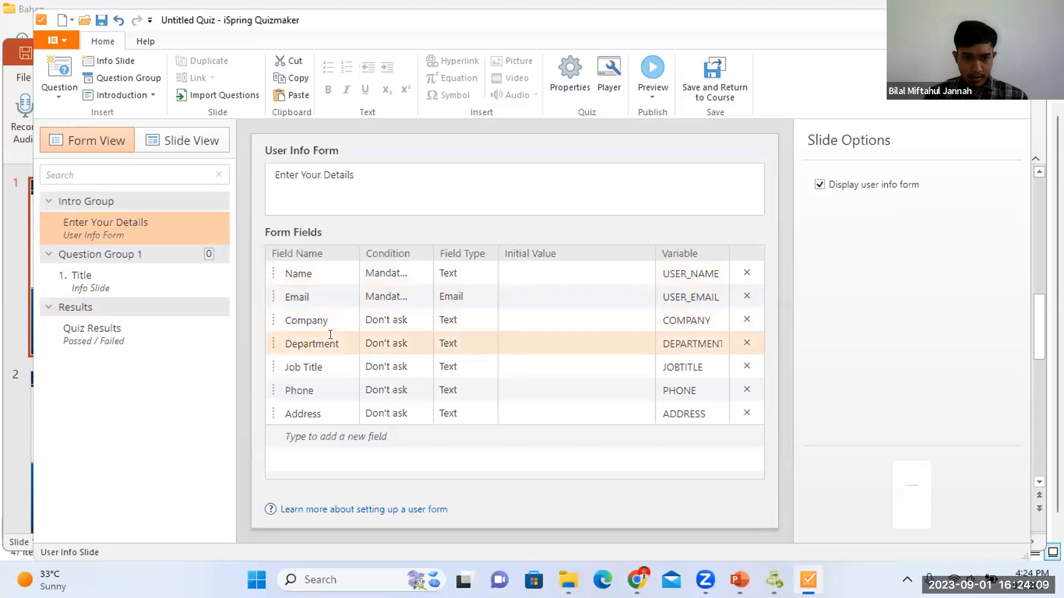
Delete the Company, Job Title and Address fields from the user info form
{"action": "left_click", "coordinate": [747, 320]}
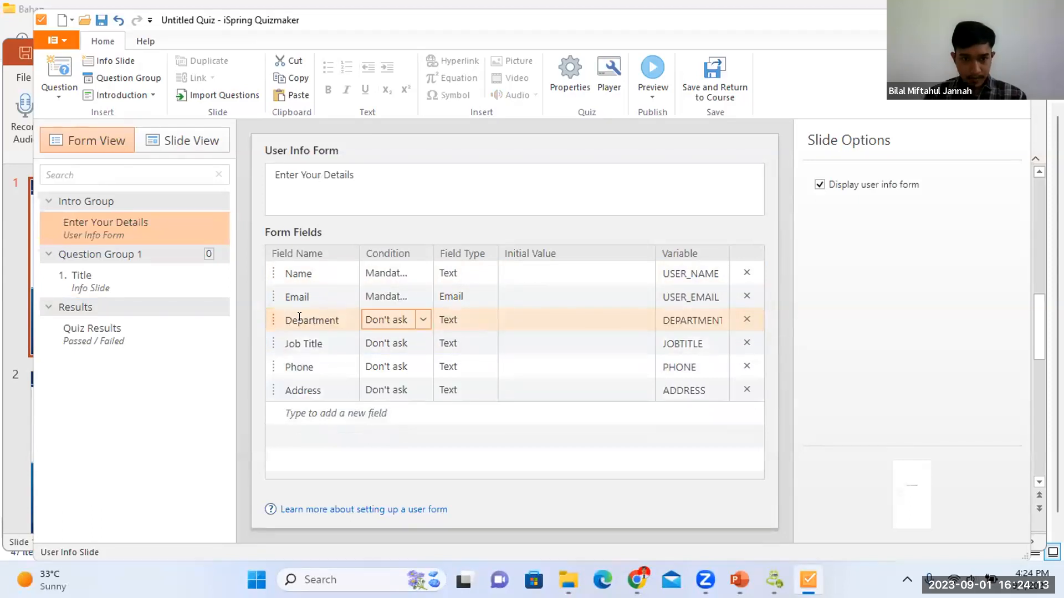
{"action": "left_click", "coordinate": [318, 317]}
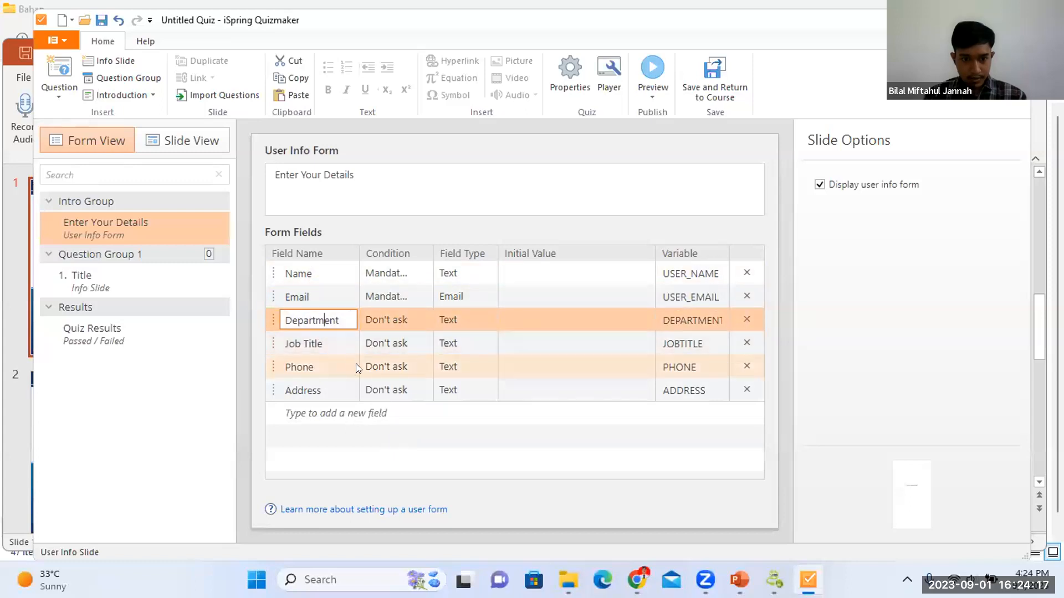
{"action": "left_click", "coordinate": [746, 342]}
{"action": "left_click", "coordinate": [747, 342]}
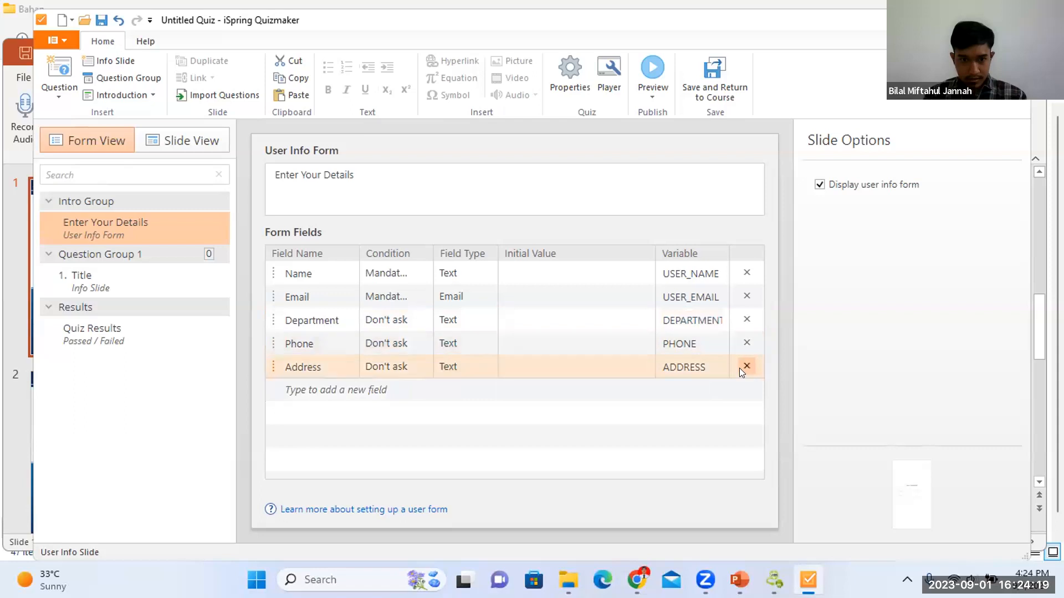
{"action": "left_click", "coordinate": [747, 365]}
Move the Phone field above Department in the user info form and rename the Department field to Kelas
{"action": "left_click", "coordinate": [312, 320]}
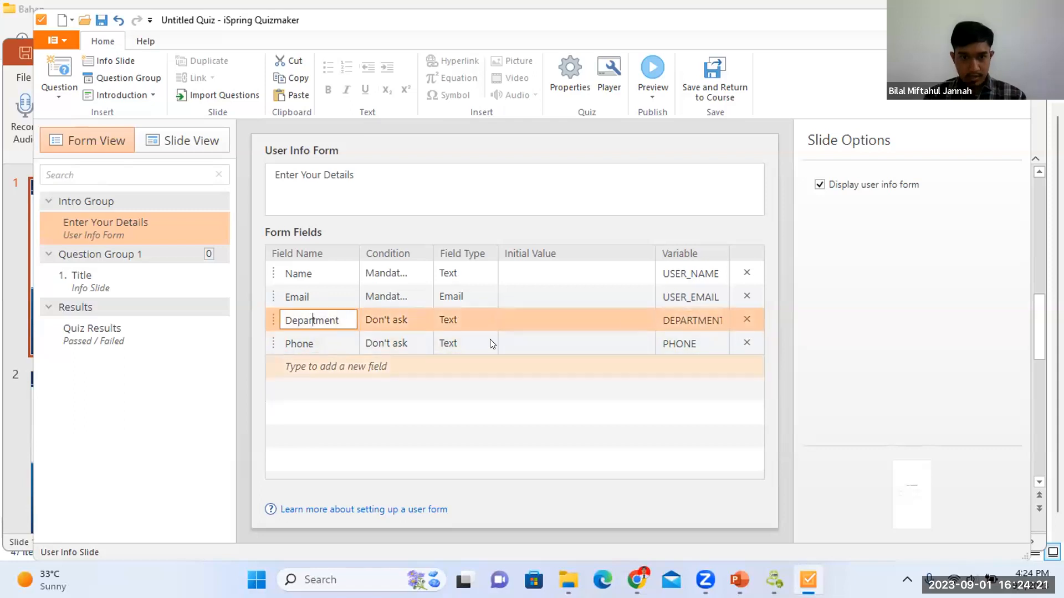
{"action": "left_click_drag", "start_coordinate": [274, 343], "coordinate": [275, 310]}
{"action": "left_click", "coordinate": [304, 344]}
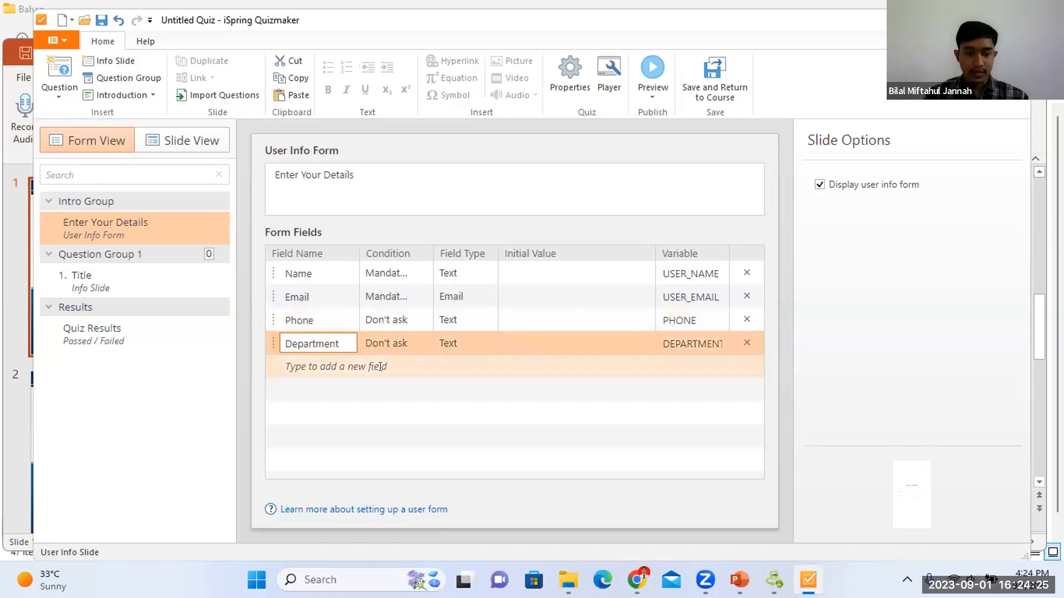
{"action": "key", "text": "ctrl+a"}
{"action": "type", "text": "Kelas"}
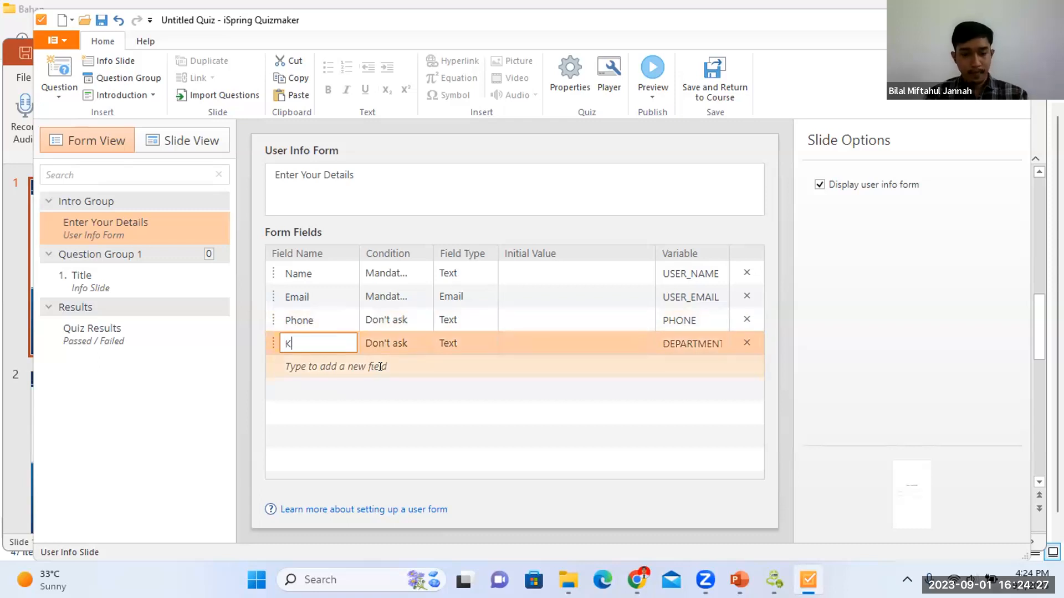
{"action": "key", "text": "BackSpace"}
{"action": "key", "text": "BackSpace"}
{"action": "key", "text": "BackSpace"}
{"action": "key", "text": "BackSpace"}
{"action": "key", "text": "BackSpace"}
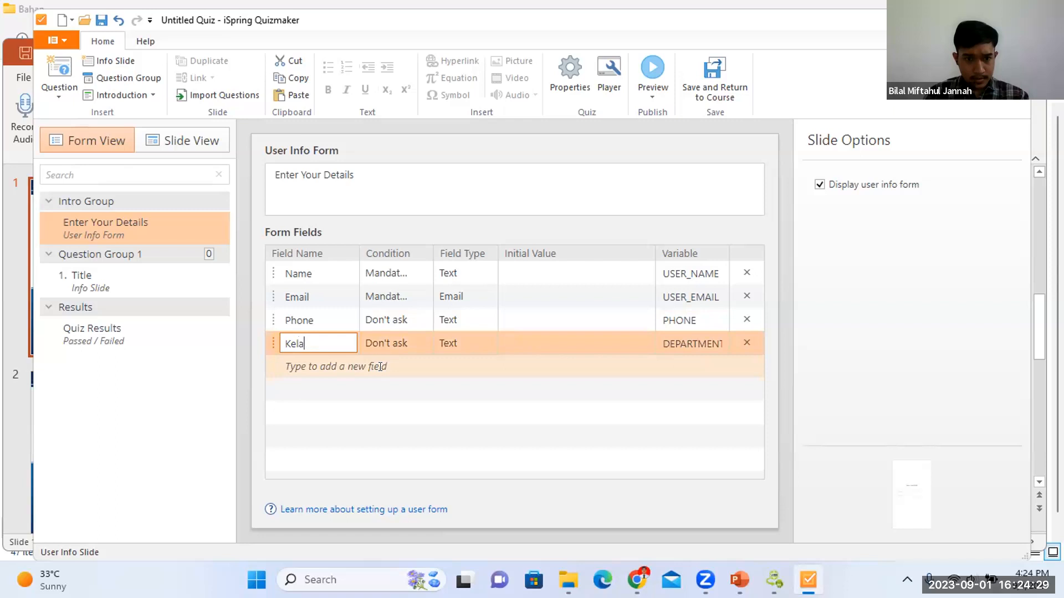
{"action": "type", "text": "Kelas"}
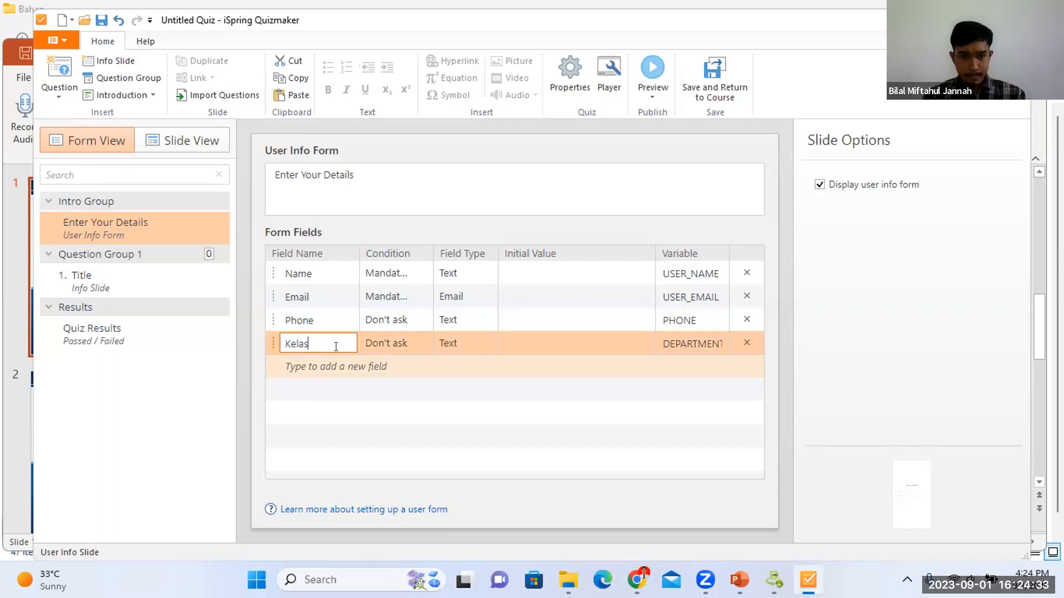
Set the condition of both the Phone and Kelas fields to Mandatory
{"action": "left_click", "coordinate": [420, 321]}
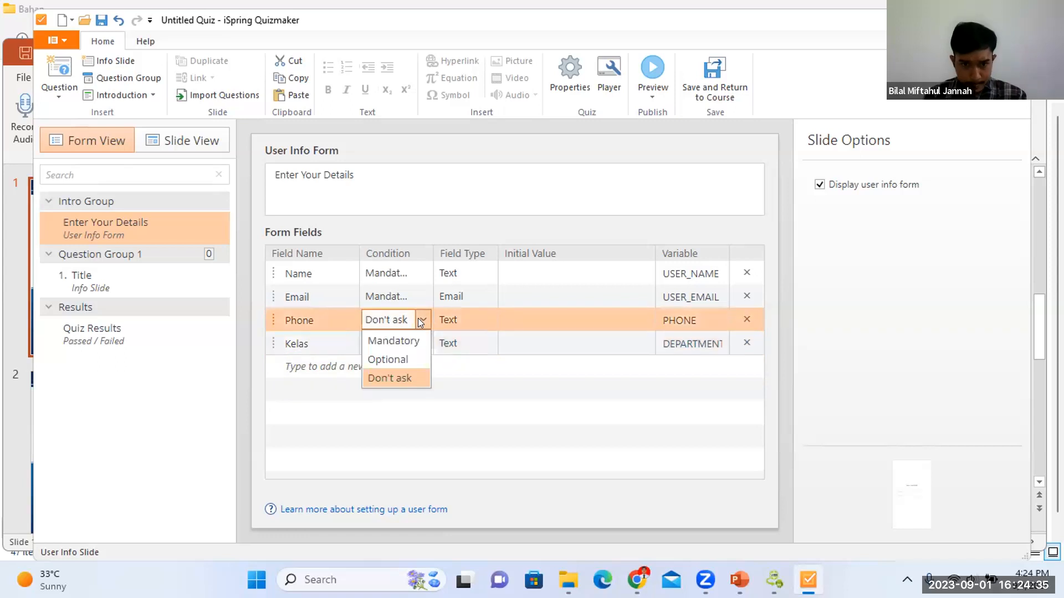
{"action": "left_click", "coordinate": [449, 351]}
{"action": "left_click", "coordinate": [427, 343]}
{"action": "left_click", "coordinate": [423, 344]}
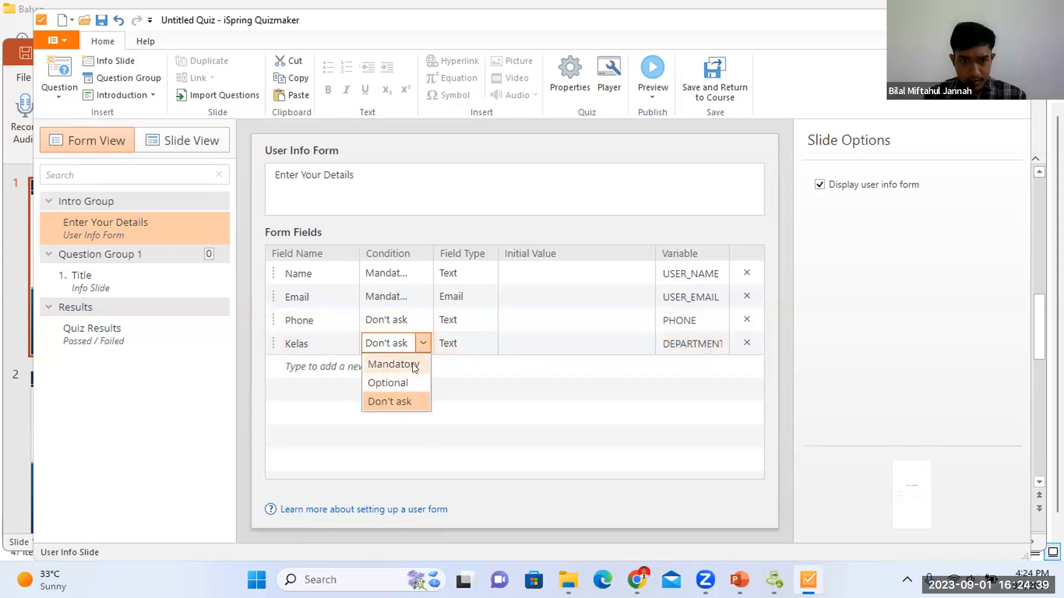
{"action": "left_click", "coordinate": [412, 363]}
{"action": "left_click", "coordinate": [417, 316]}
{"action": "left_click", "coordinate": [417, 316]}
{"action": "left_click", "coordinate": [413, 340]}
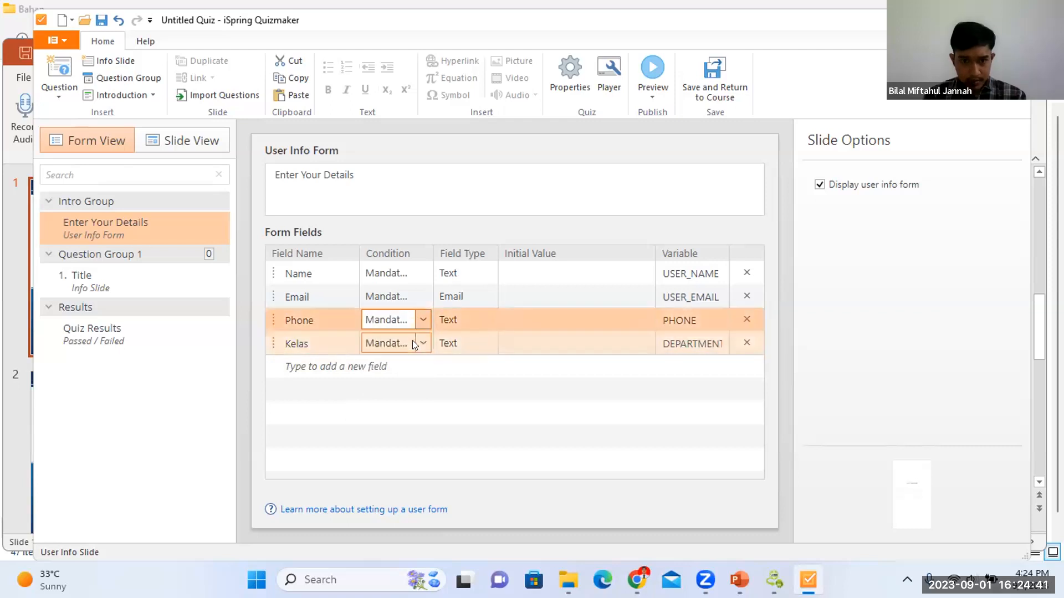
Change the Kelas field type to Choice and enter Kelas X as its first choice
{"action": "left_click", "coordinate": [487, 341]}
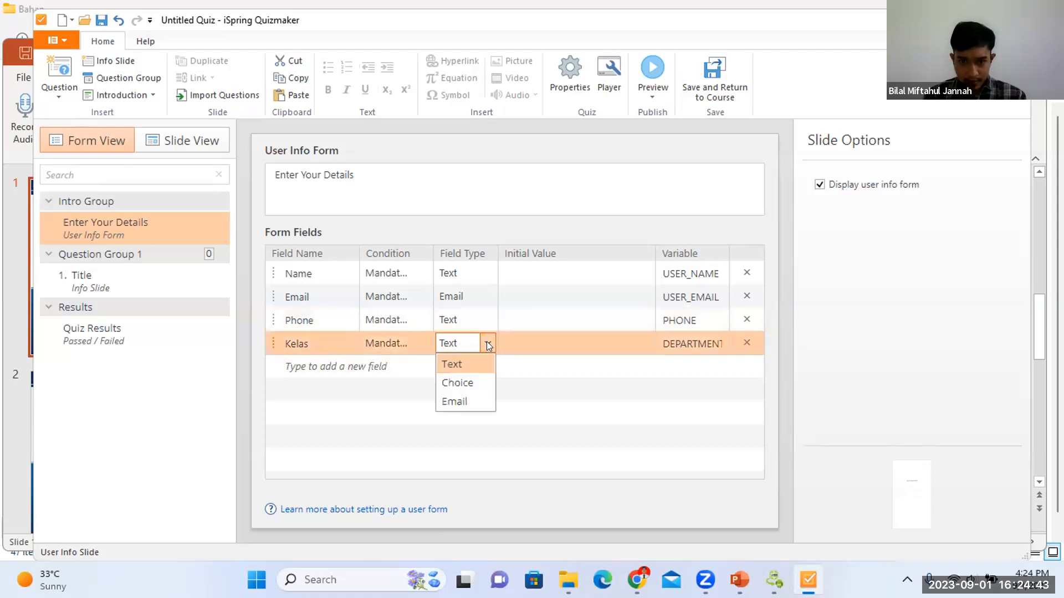
{"action": "left_click", "coordinate": [467, 384]}
{"action": "left_click", "coordinate": [553, 346]}
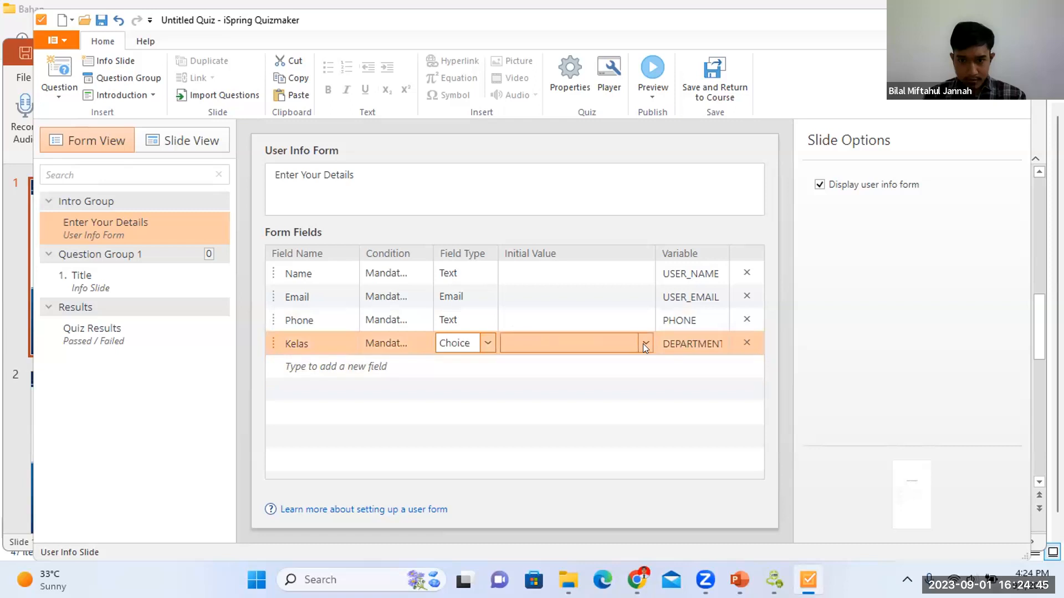
{"action": "left_click", "coordinate": [644, 343]}
{"action": "left_click", "coordinate": [602, 361]}
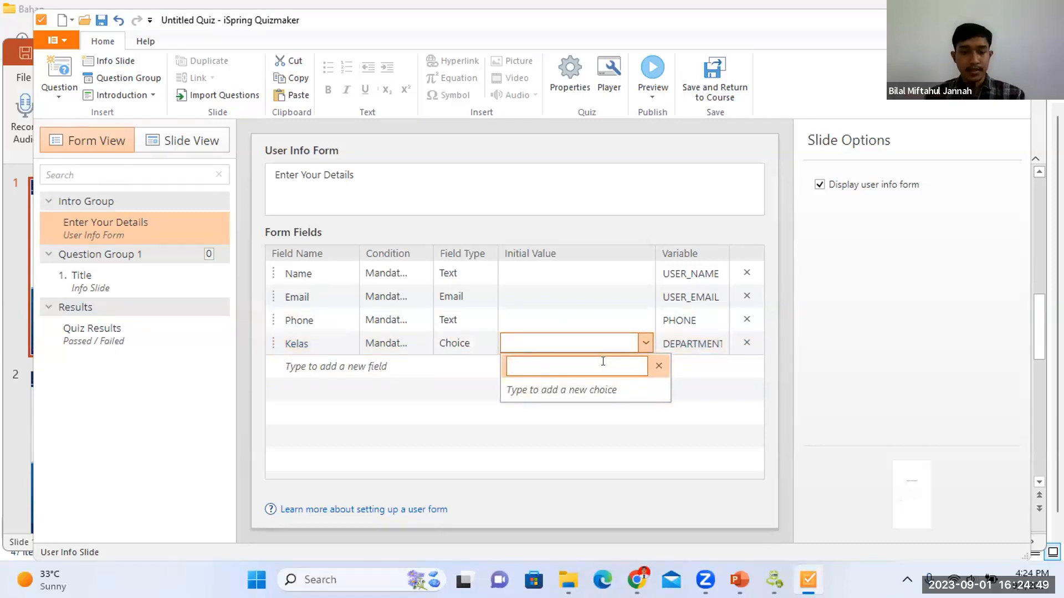
{"action": "type", "text": "KE"}
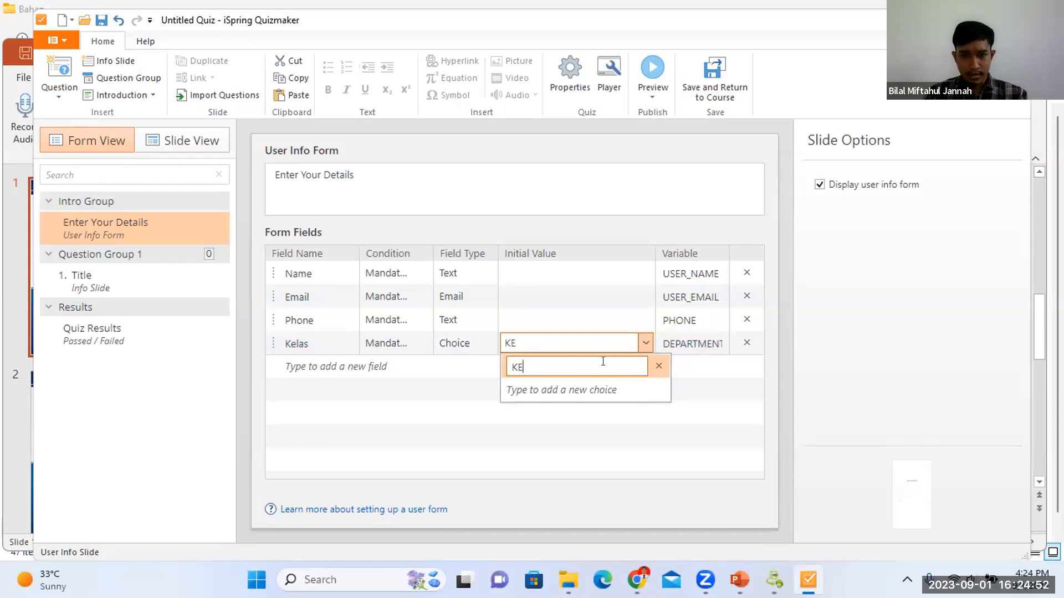
{"action": "key", "text": "BackSpace"}
{"action": "type", "text": "ela"}
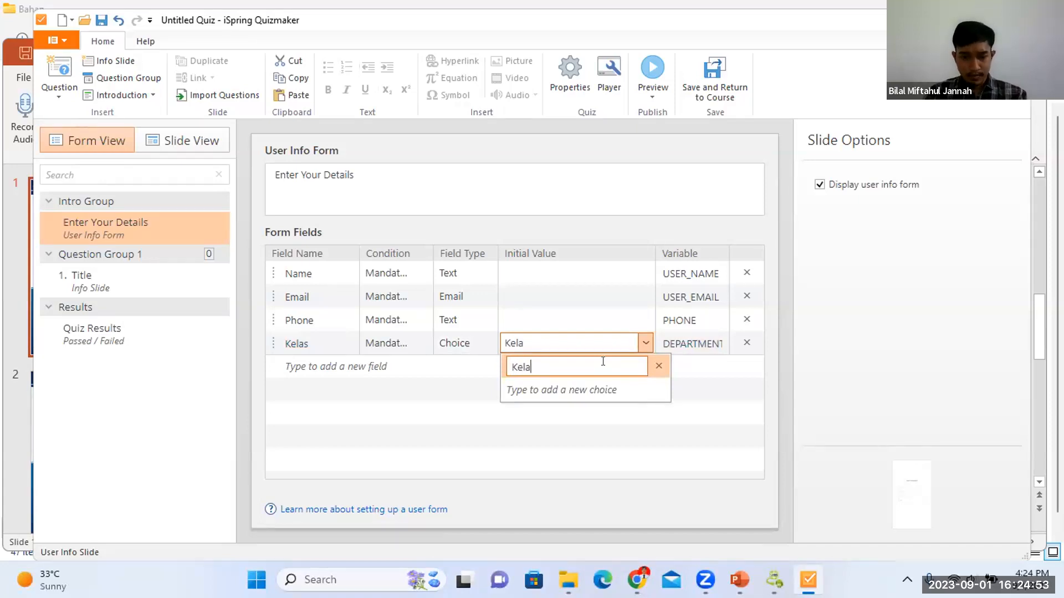
{"action": "type", "text": "s X"}
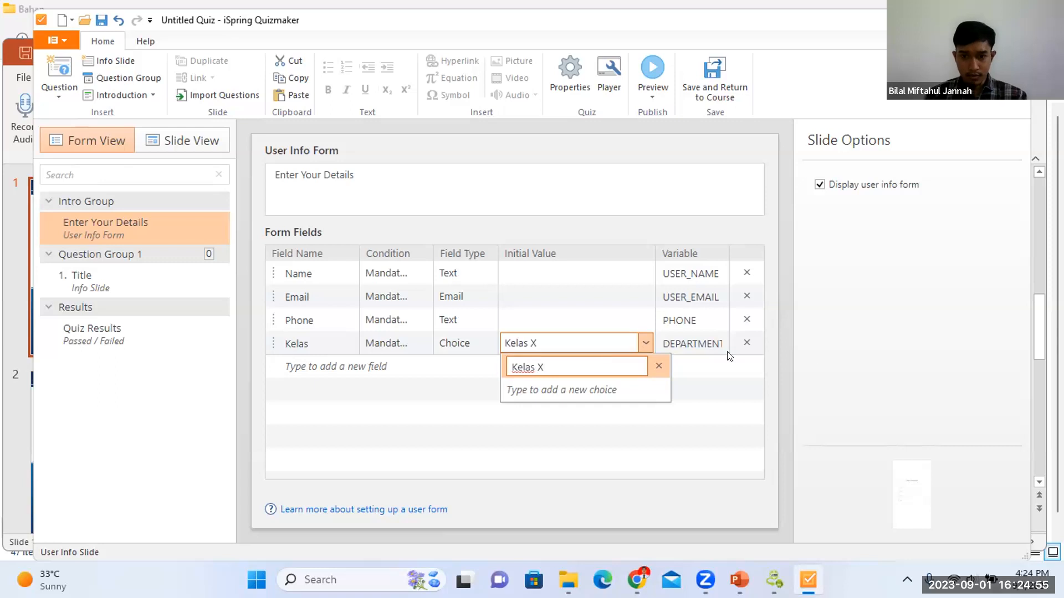
{"action": "left_click", "coordinate": [649, 393]}
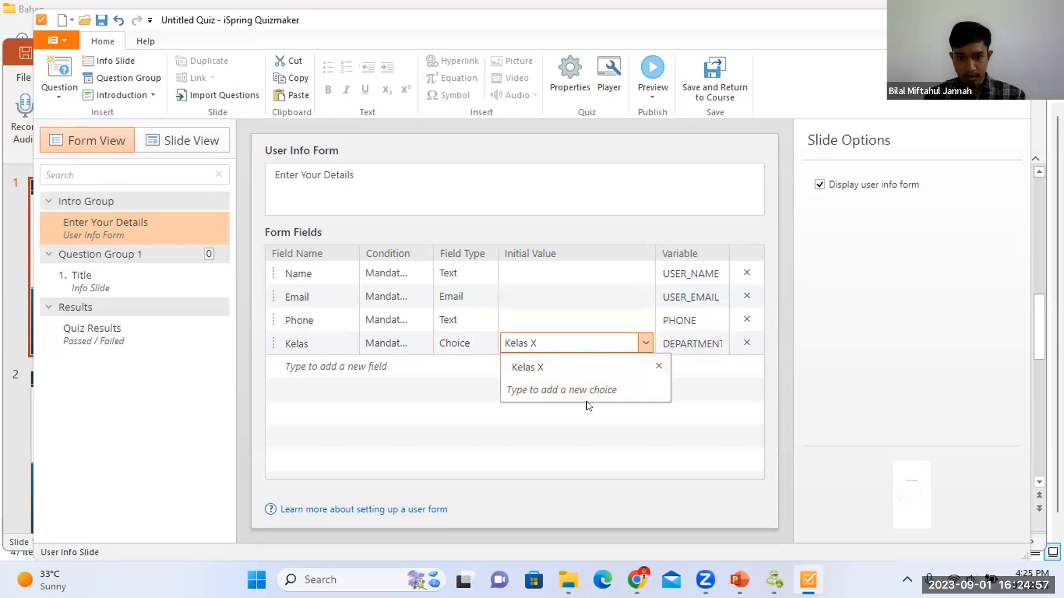
Add Kelas XI and Kelas XII as further choices for the Kelas field
{"action": "left_click", "coordinate": [584, 392]}
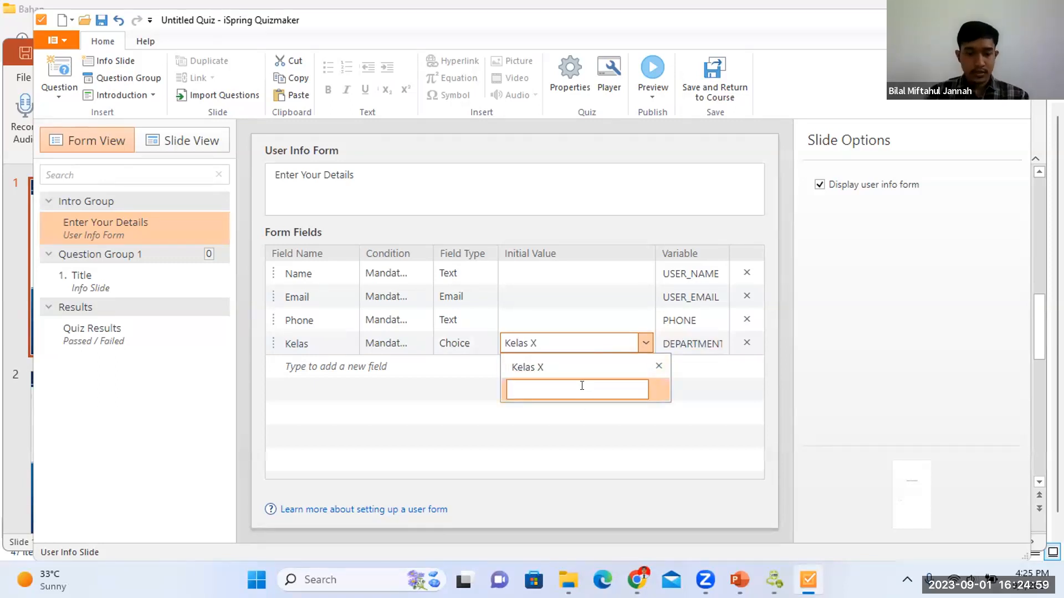
{"action": "type", "text": "Kelas XI"}
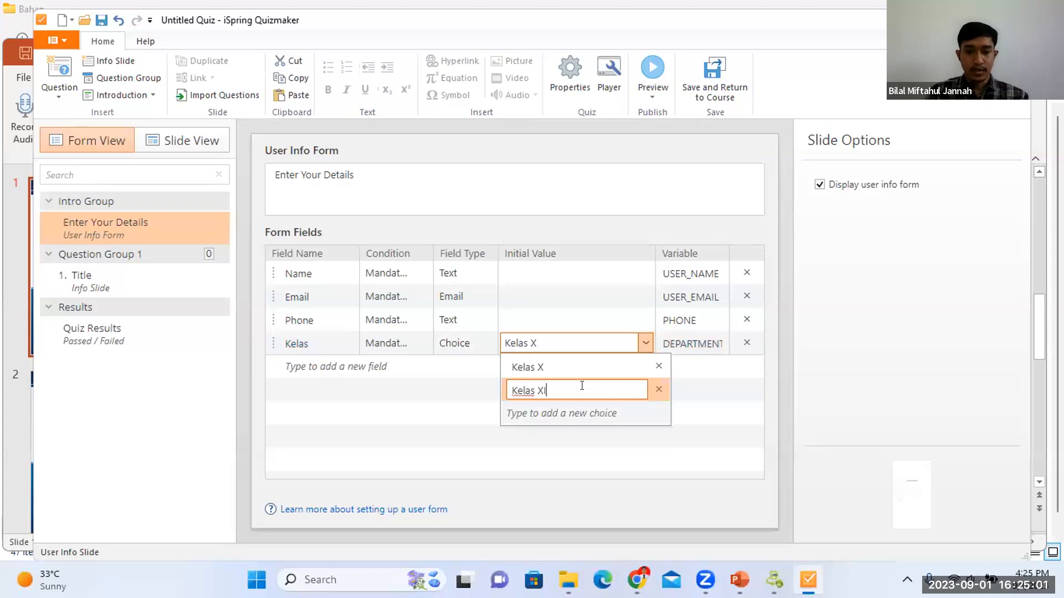
{"action": "left_click", "coordinate": [576, 493]}
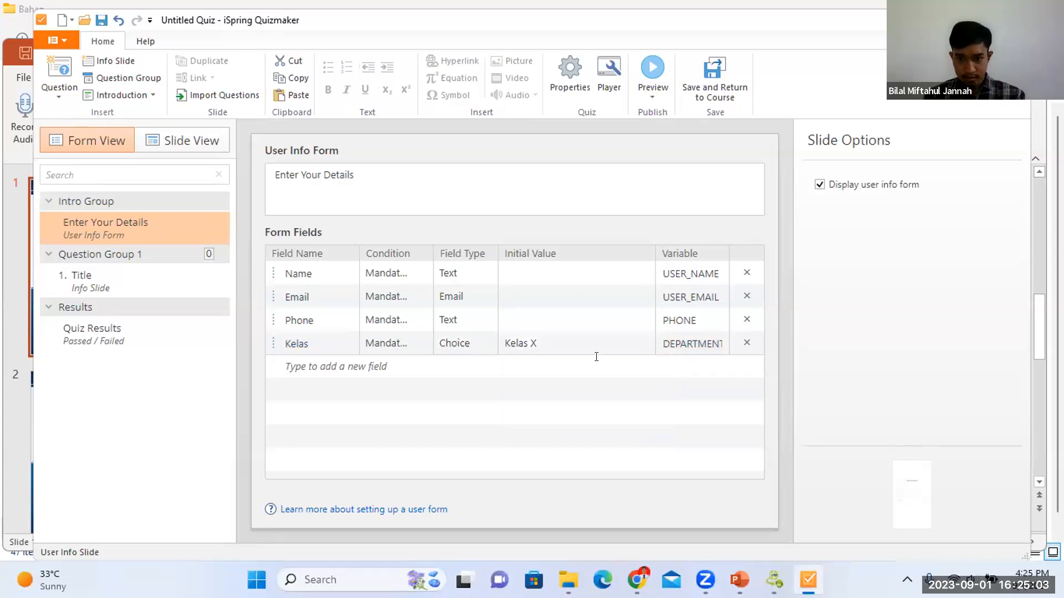
{"action": "left_click", "coordinate": [645, 343]}
{"action": "left_click", "coordinate": [619, 410]}
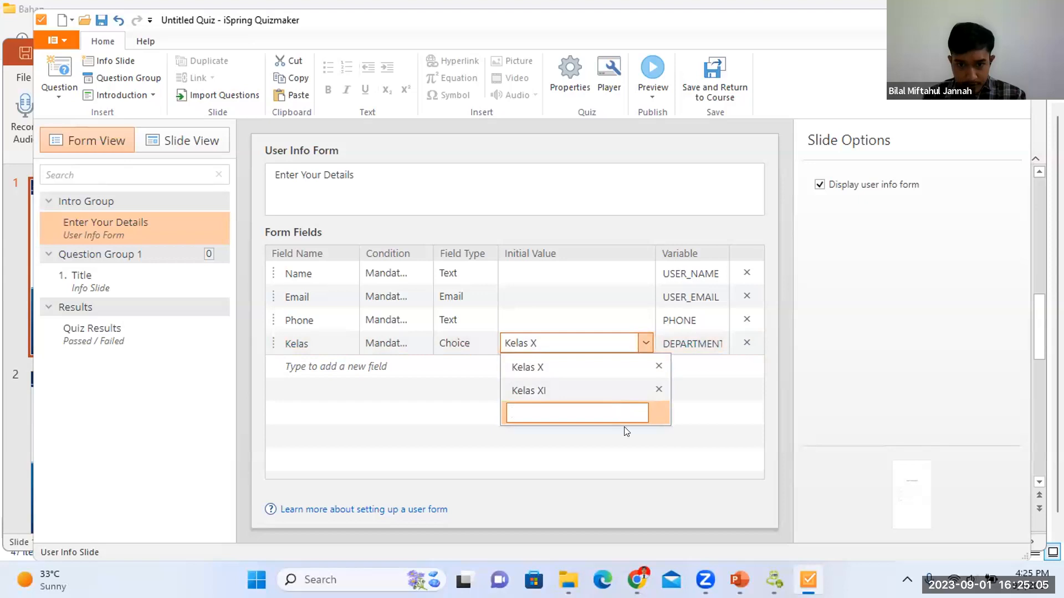
{"action": "left_click", "coordinate": [637, 445]}
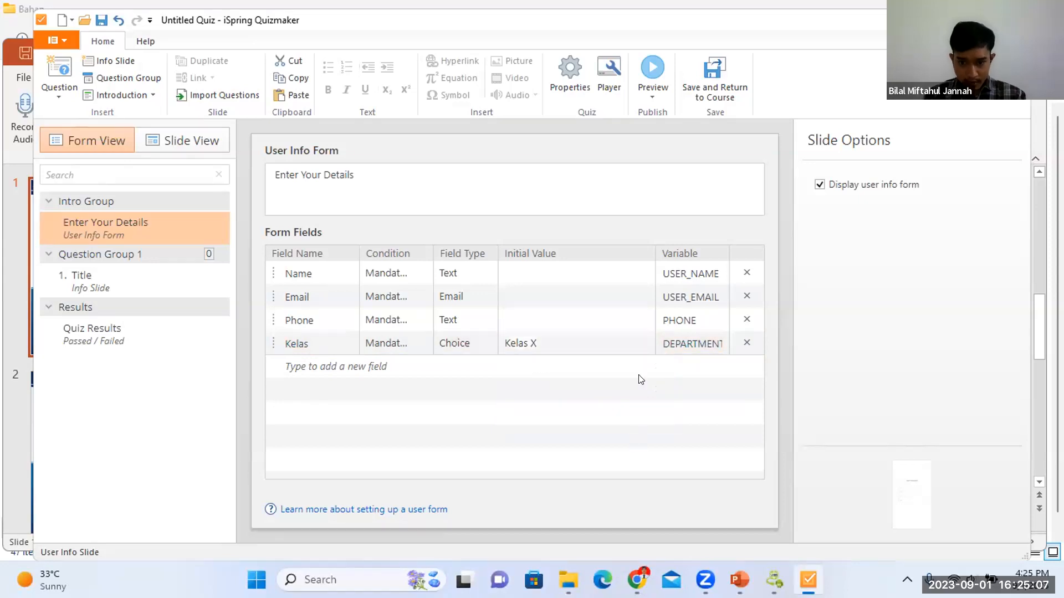
{"action": "left_click", "coordinate": [644, 346]}
{"action": "left_click", "coordinate": [618, 412]}
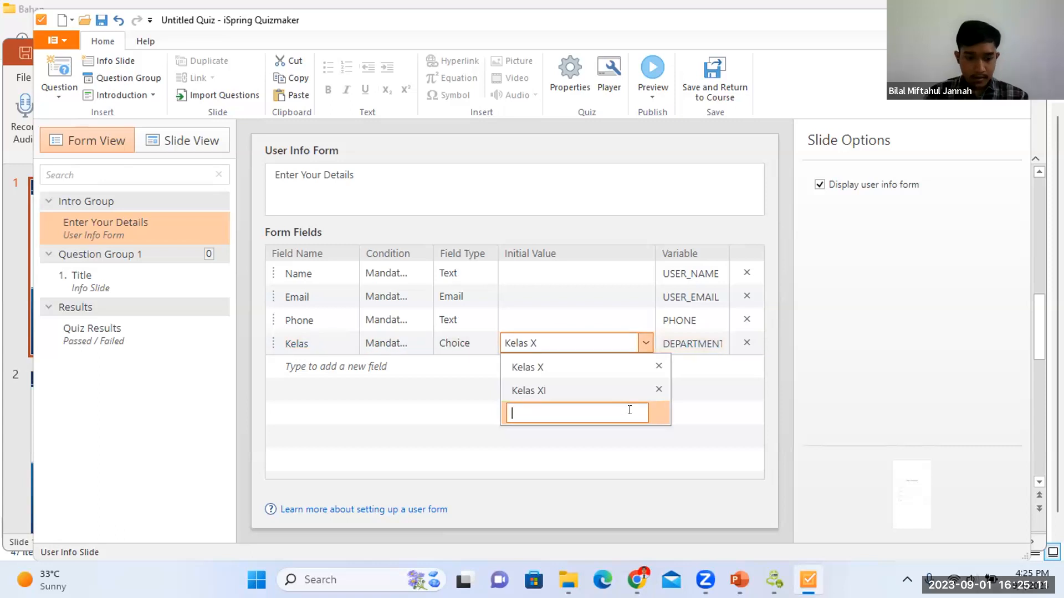
{"action": "type", "text": "Kelas XII"}
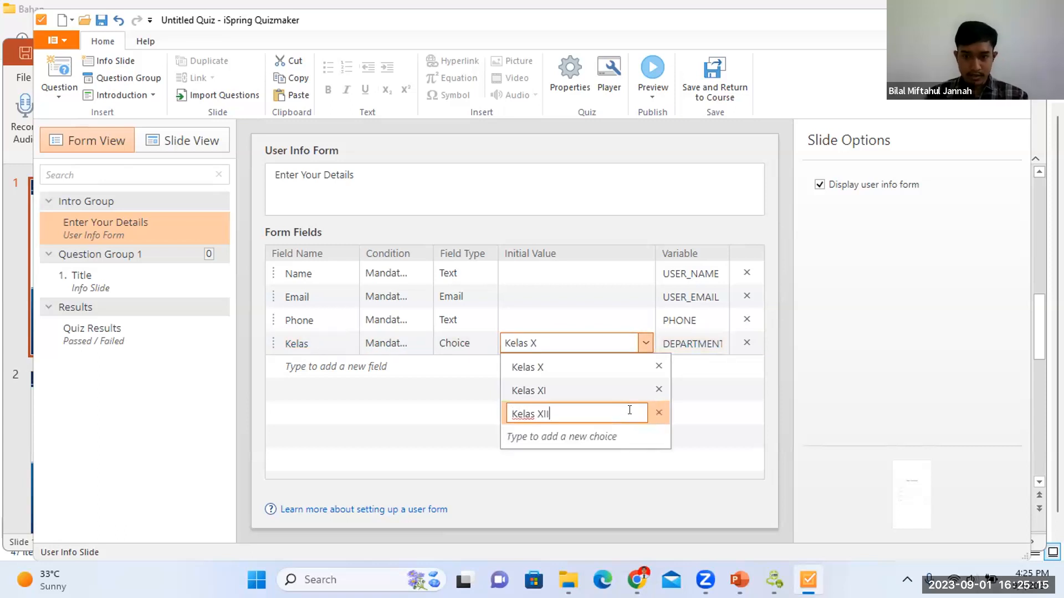
{"action": "left_click", "coordinate": [736, 416]}
Try the Text field type for Kelas, return it to Choice and review its list of choices
{"action": "left_click", "coordinate": [488, 345]}
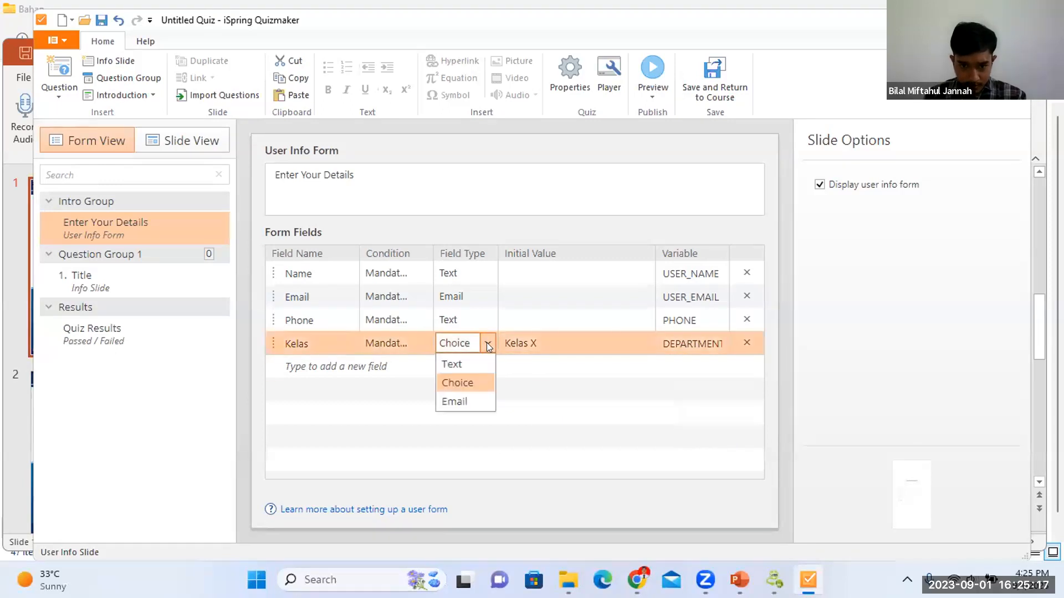
{"action": "left_click", "coordinate": [486, 358]}
{"action": "left_click", "coordinate": [643, 344]}
{"action": "left_click", "coordinate": [490, 340]}
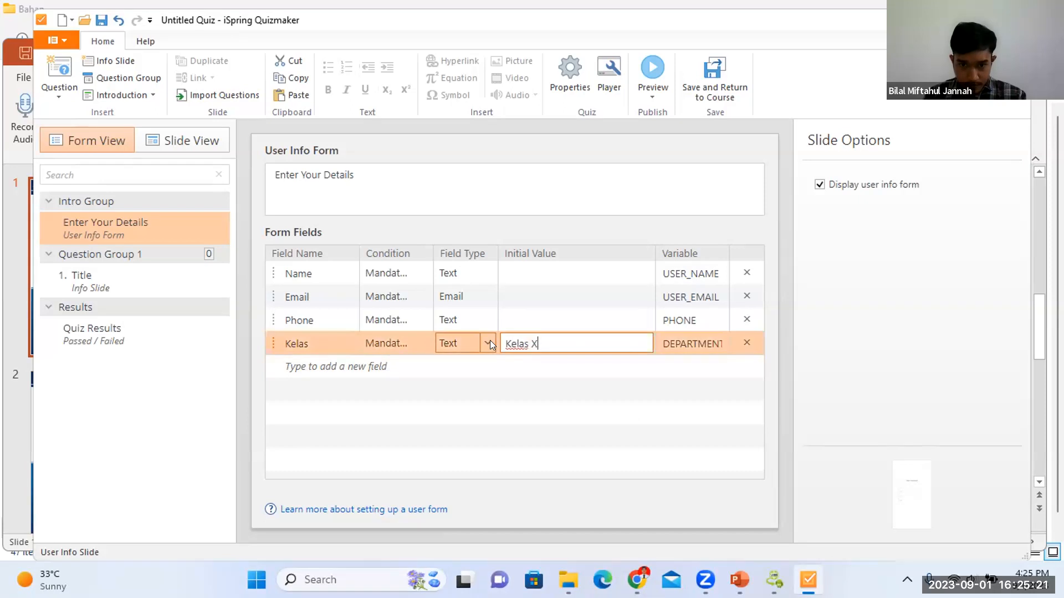
{"action": "left_click", "coordinate": [490, 340]}
{"action": "left_click", "coordinate": [457, 383]}
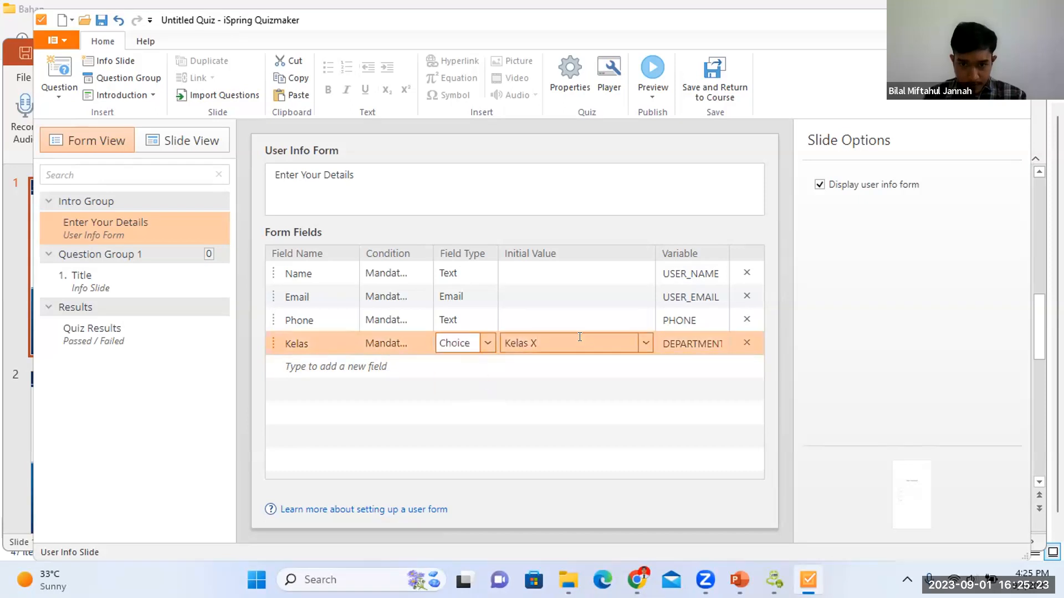
{"action": "left_click", "coordinate": [646, 343]}
{"action": "left_click", "coordinate": [740, 436]}
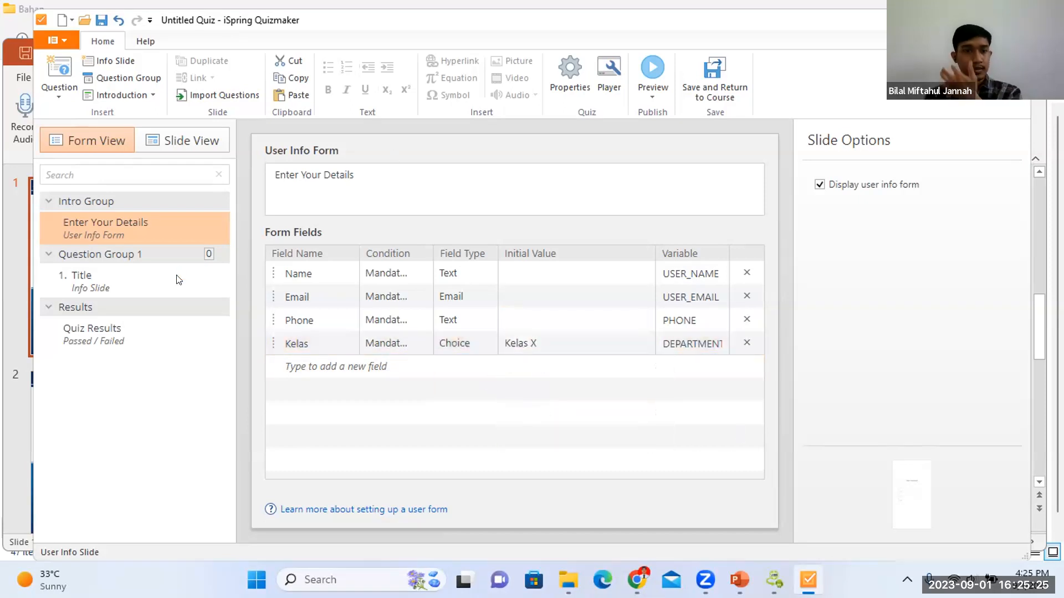
Replace the heading text of the user info form with "Biadata Siswa"
{"action": "left_click", "coordinate": [422, 193]}
{"action": "key", "text": "ctrl+a"}
{"action": "key", "text": "BackSpace"}
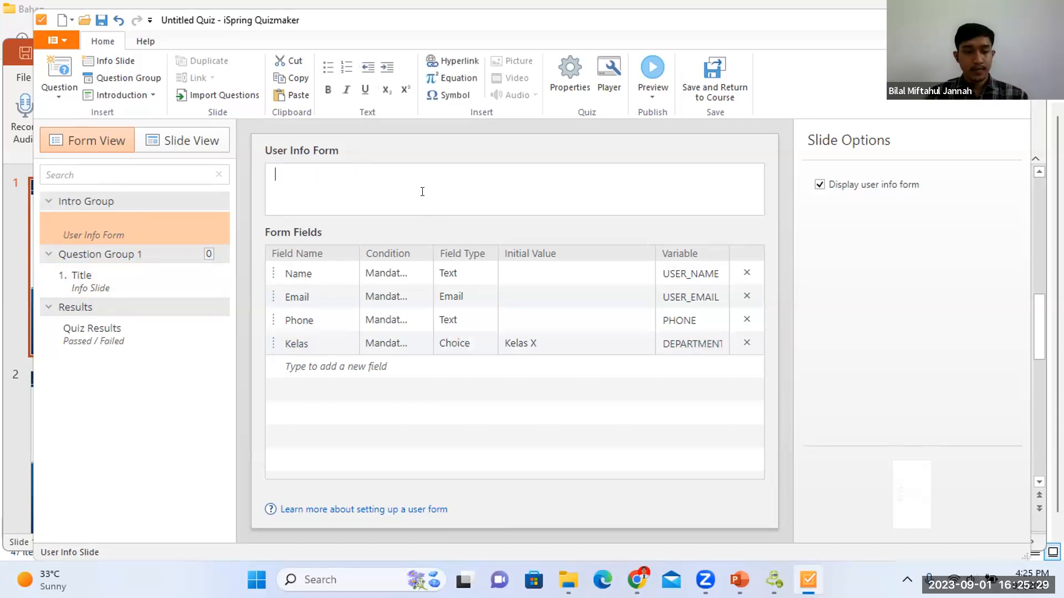
{"action": "type", "text": "Biada"}
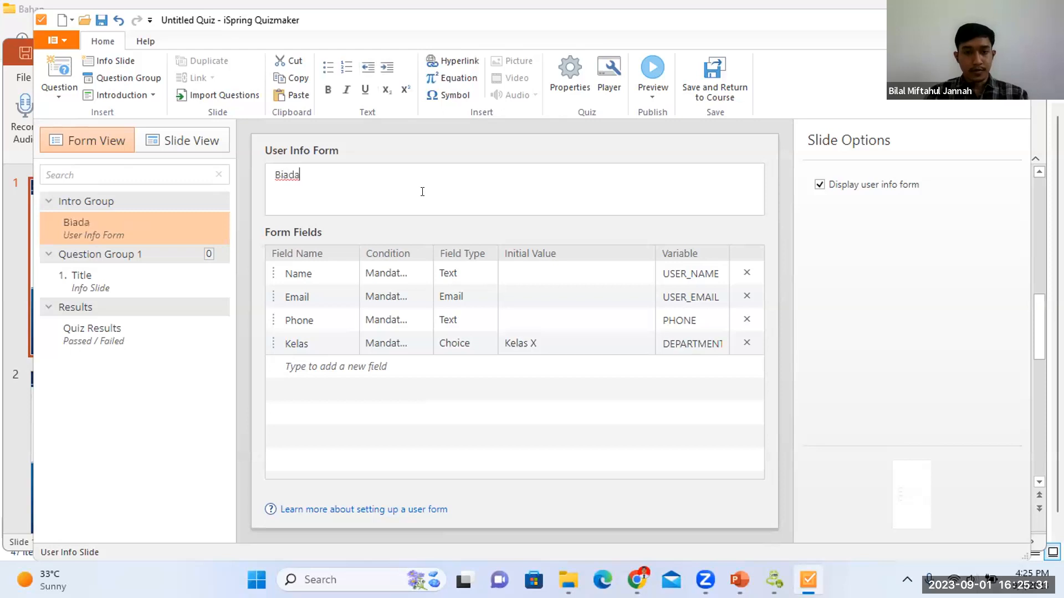
{"action": "type", "text": "ta Siswa"}
Add a Multiple Choice question after the Title info slide in Question Group 1
{"action": "left_click", "coordinate": [70, 292]}
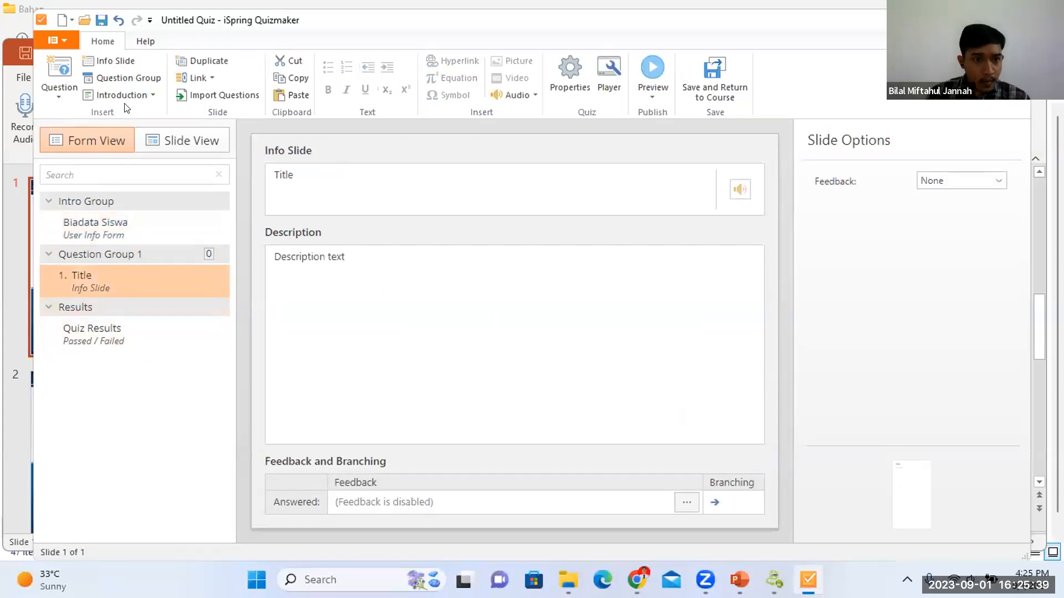
{"action": "left_click", "coordinate": [55, 89]}
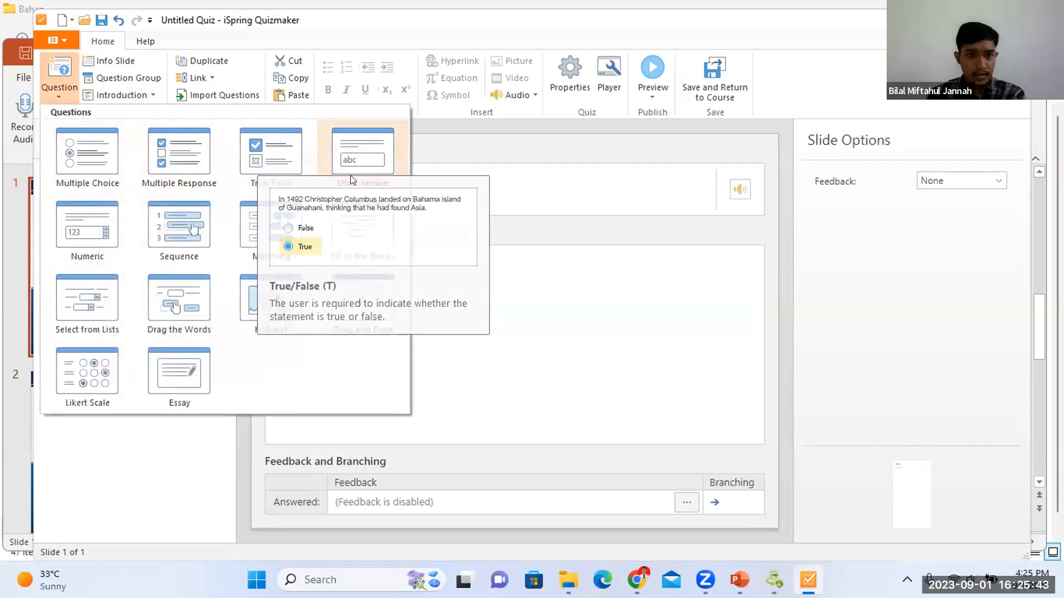
{"action": "left_click", "coordinate": [86, 153]}
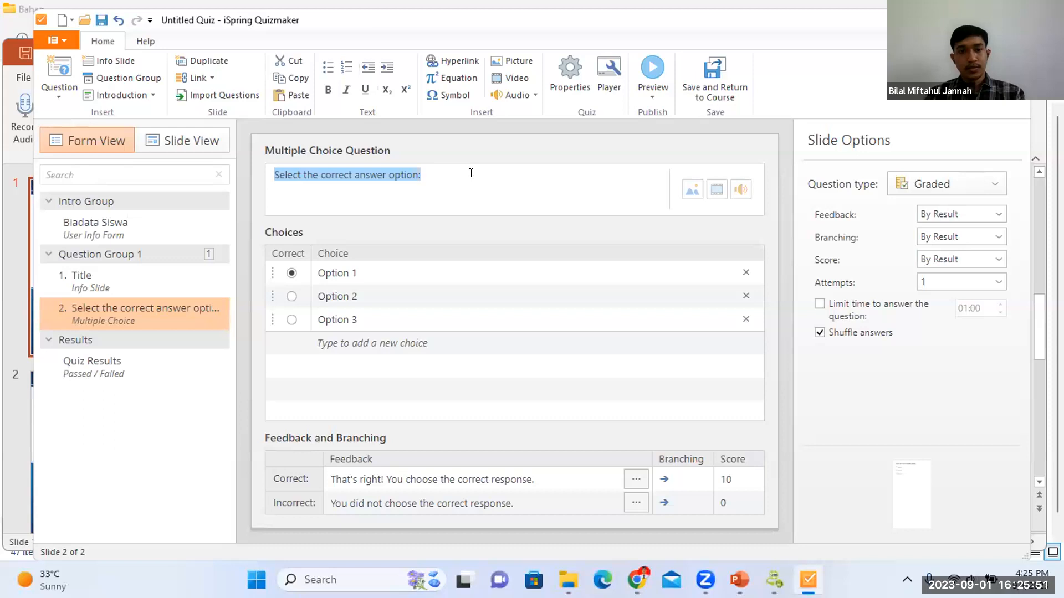
Replace the default question text with "Kapan Ulang Tahun KPM UNJ"
{"action": "key", "text": "BackSpace"}
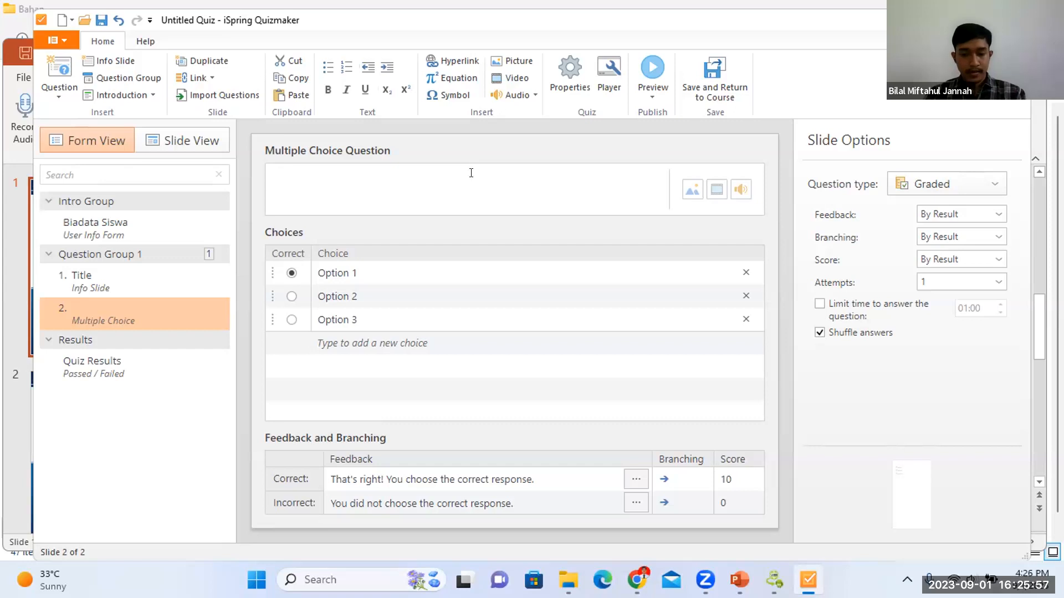
{"action": "type", "text": "Kap"}
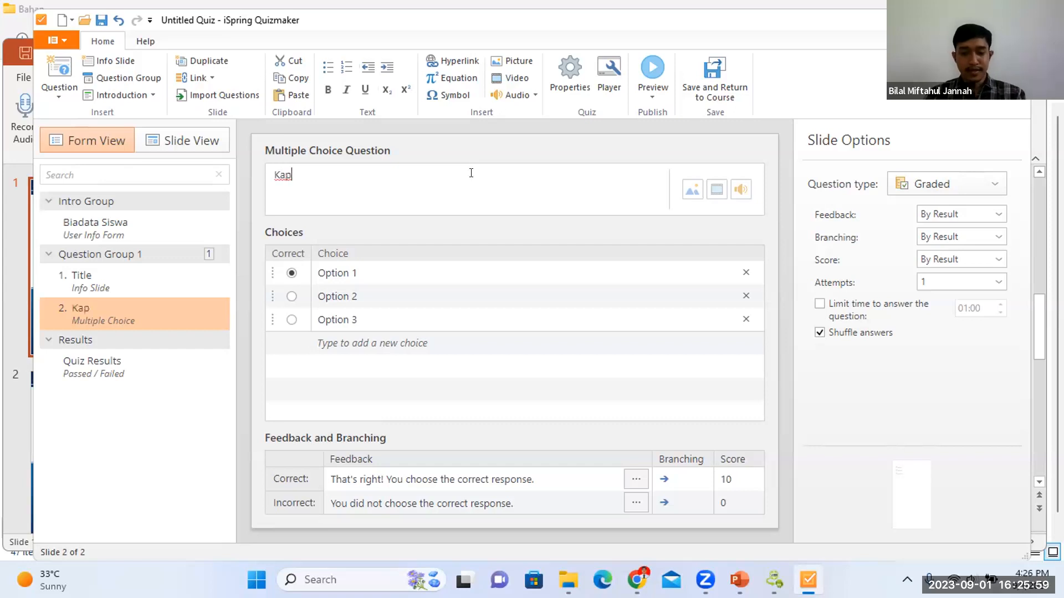
{"action": "type", "text": "an Ul"}
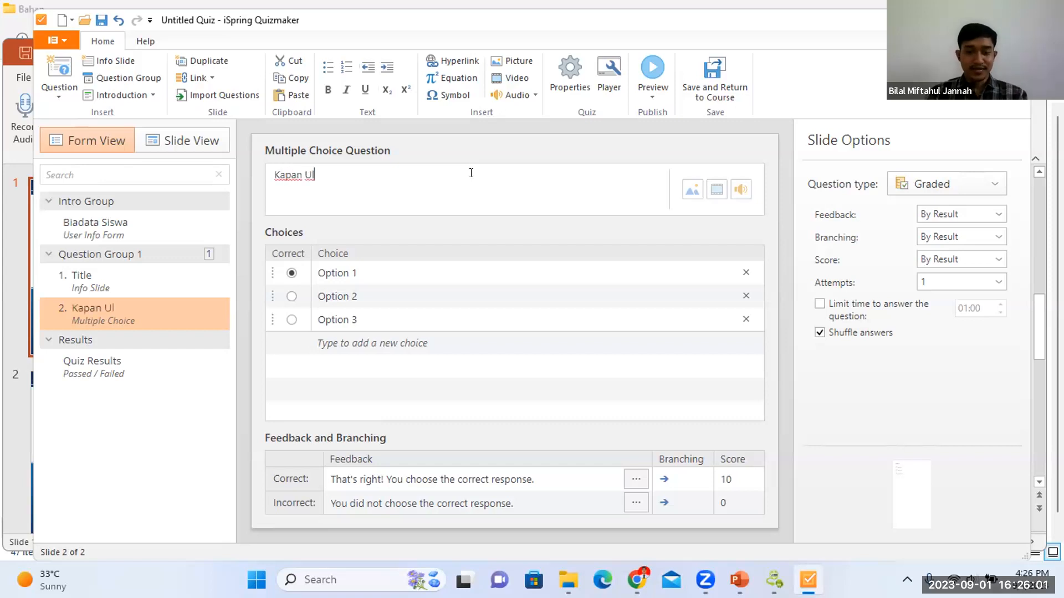
{"action": "type", "text": "ang Tahun"}
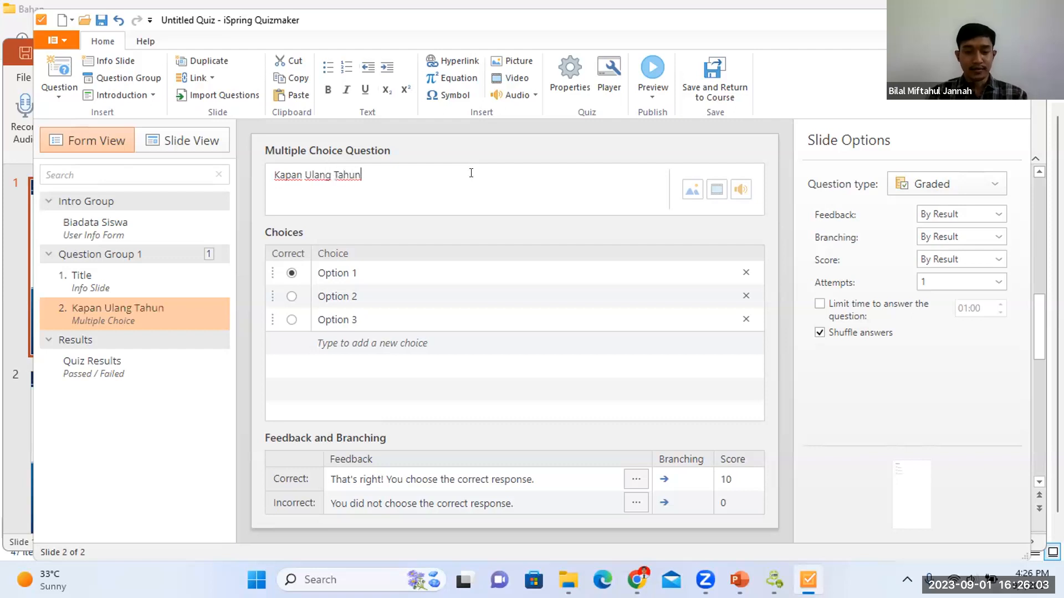
{"action": "type", "text": " KPM UNNJ"}
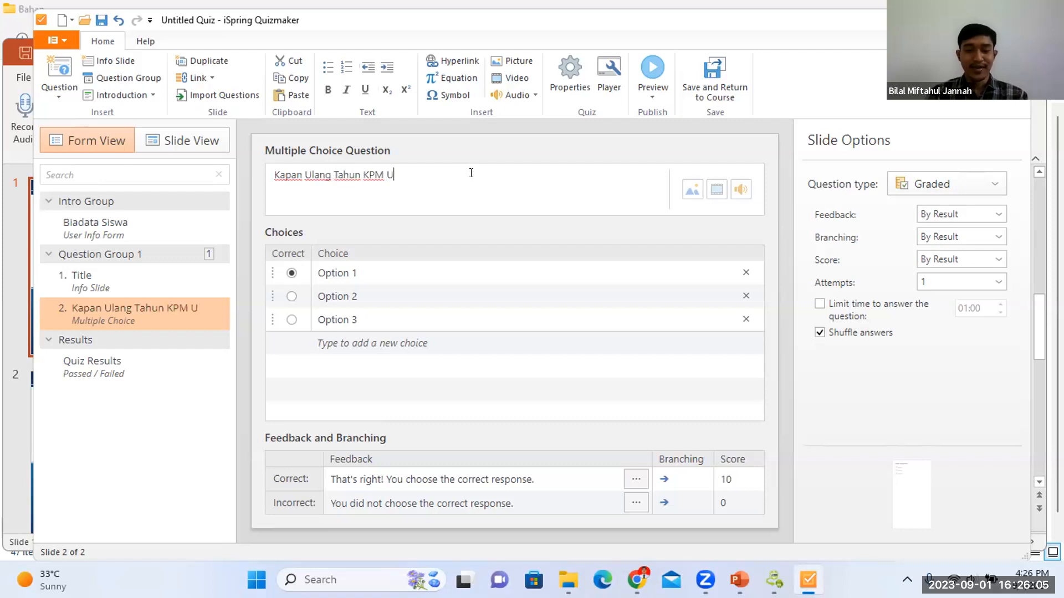
{"action": "left_click", "coordinate": [404, 263]}
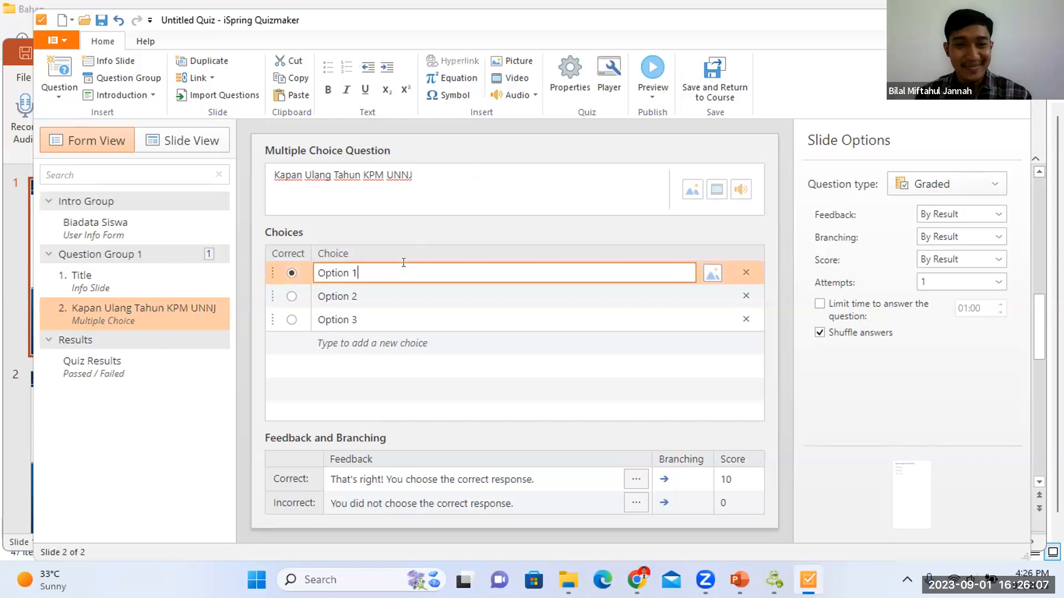
{"action": "left_click", "coordinate": [417, 171]}
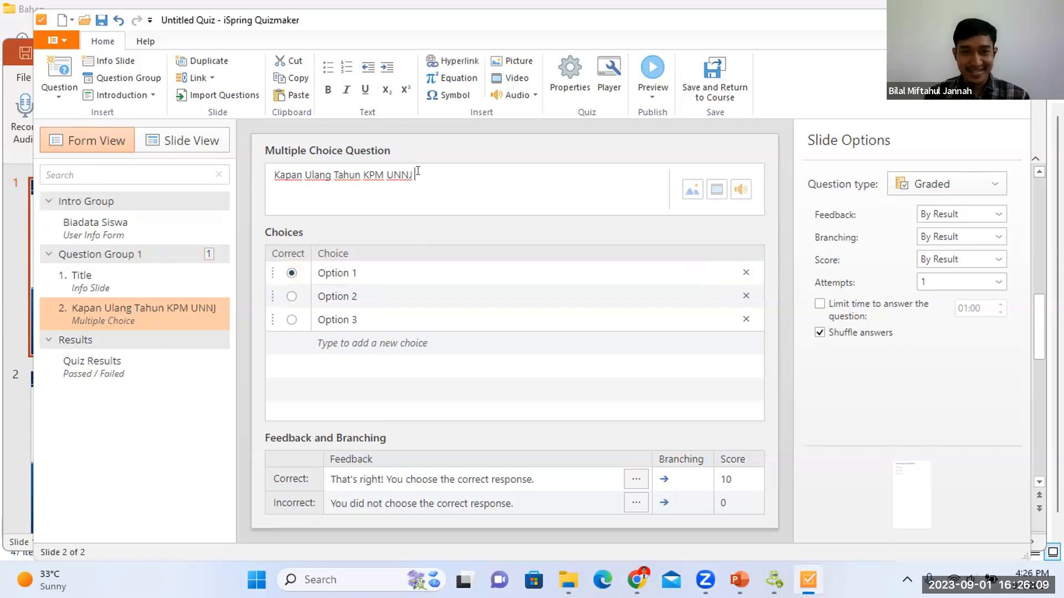
{"action": "key", "text": "BackSpace"}
{"action": "type", "text": "J"}
Clear the placeholder text of the first answer choice
{"action": "left_click", "coordinate": [371, 270]}
{"action": "key", "text": "BackSpace"}
{"action": "key", "text": "BackSpace"}
{"action": "key", "text": "BackSpace"}
{"action": "key", "text": "BackSpace"}
{"action": "key", "text": "BackSpace"}
{"action": "key", "text": "BackSpace"}
{"action": "key", "text": "BackSpace"}
{"action": "key", "text": "BackSpace"}
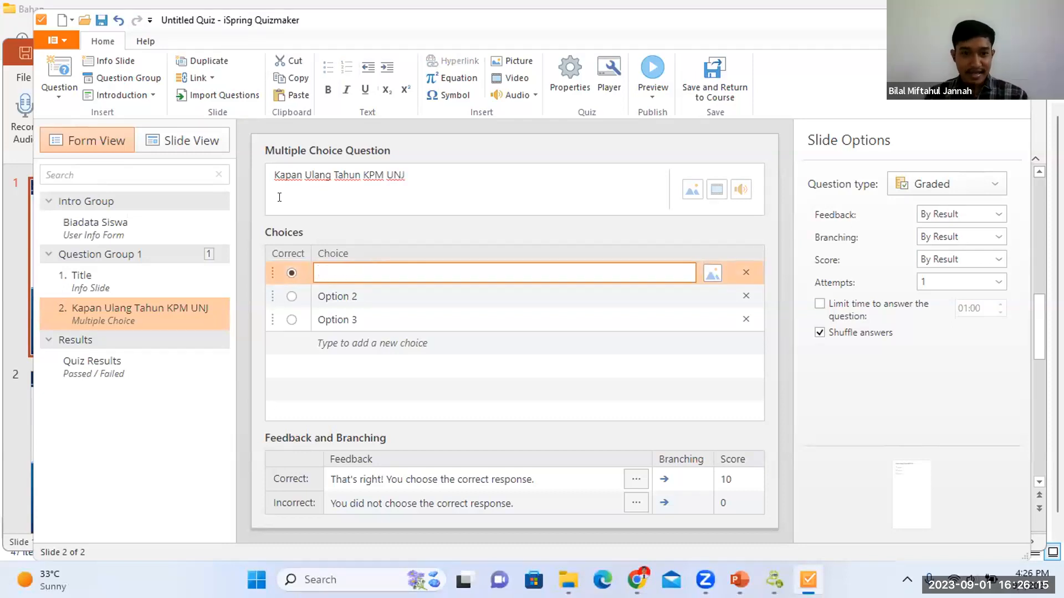
Reword the start of the question so it reads "Tangga kapan Ulang Tahun KPM UNJ"
{"action": "left_click", "coordinate": [274, 175]}
{"action": "type", "text": "Tangga"}
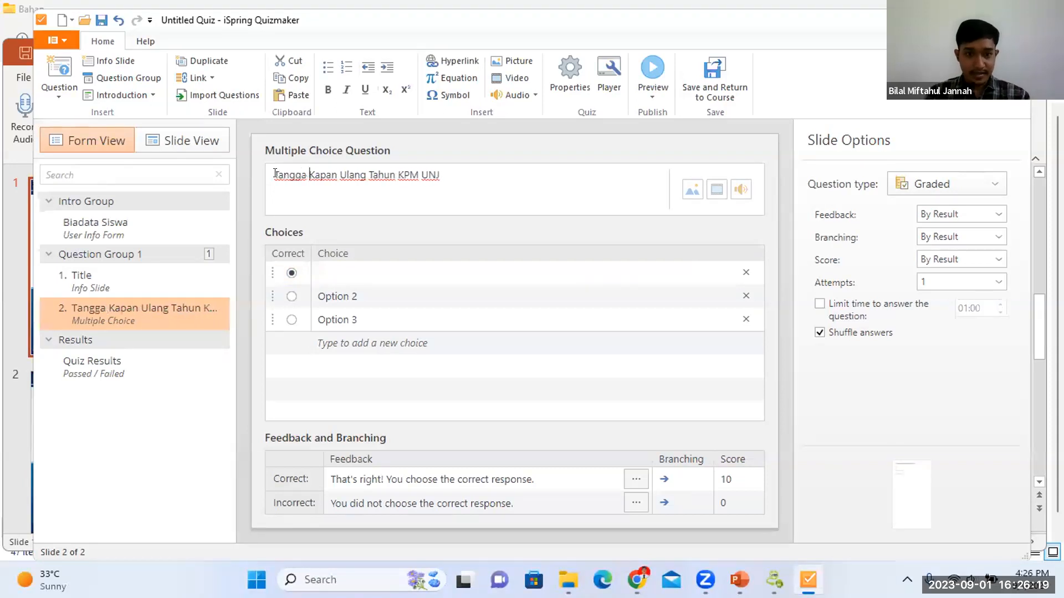
{"action": "key", "text": "Delete"}
{"action": "type", "text": "k"}
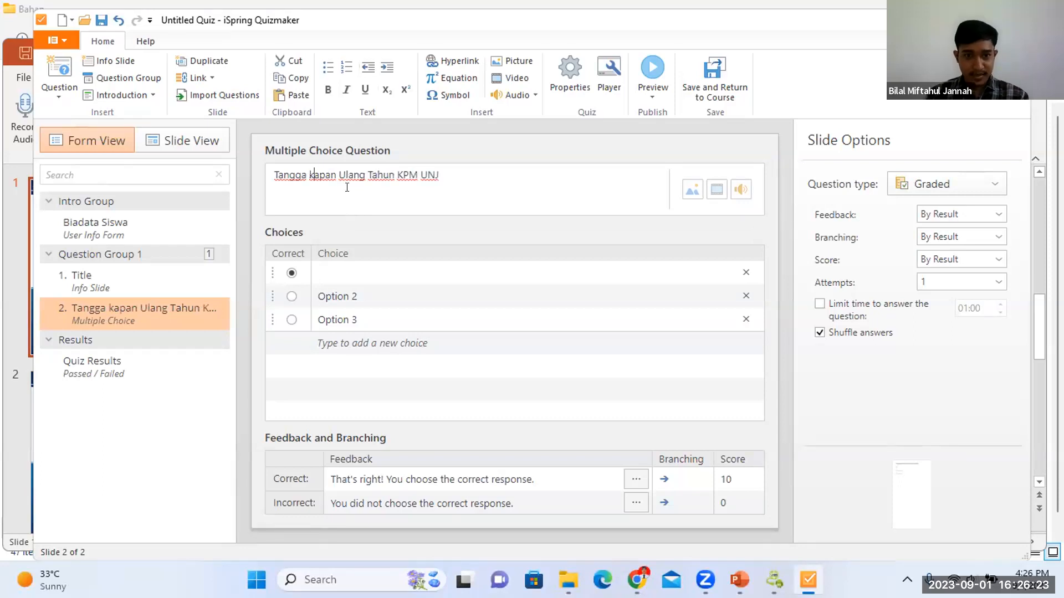
Enter 17 as the first answer choice and replace the second choice with 18
{"action": "left_click", "coordinate": [356, 271]}
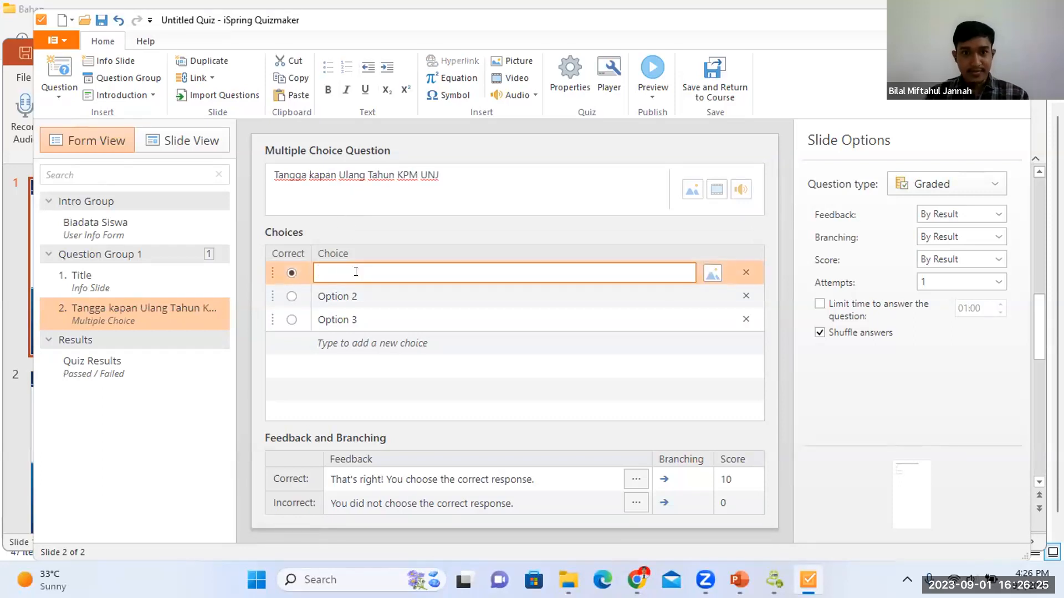
{"action": "type", "text": "17"}
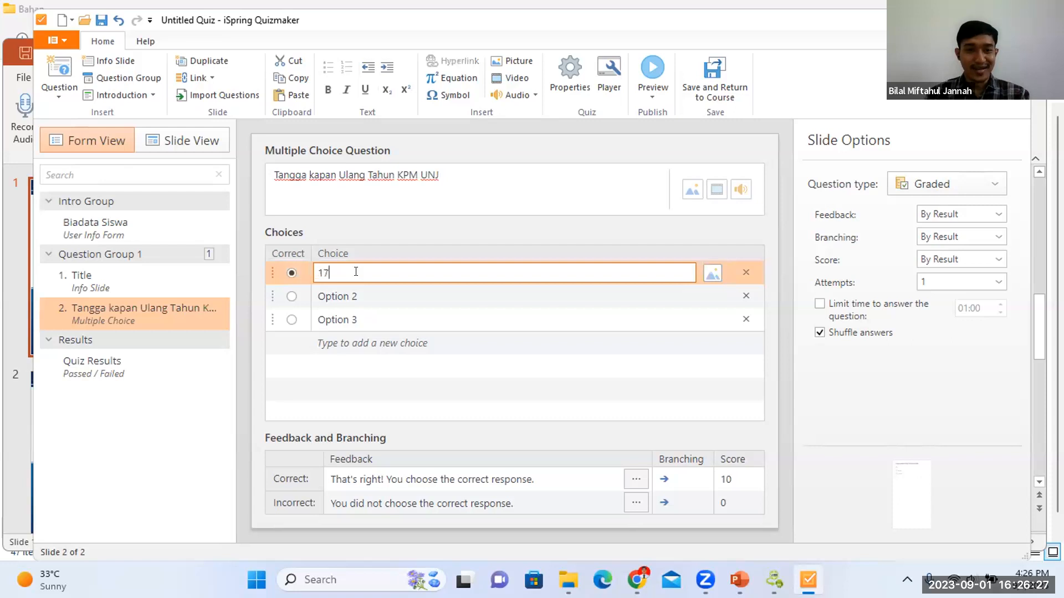
{"action": "left_click", "coordinate": [394, 295]}
{"action": "key", "text": "BackSpace"}
{"action": "key", "text": "BackSpace"}
{"action": "key", "text": "BackSpace"}
{"action": "key", "text": "BackSpace"}
{"action": "key", "text": "BackSpace"}
{"action": "key", "text": "BackSpace"}
{"action": "key", "text": "BackSpace"}
{"action": "key", "text": "BackSpace"}
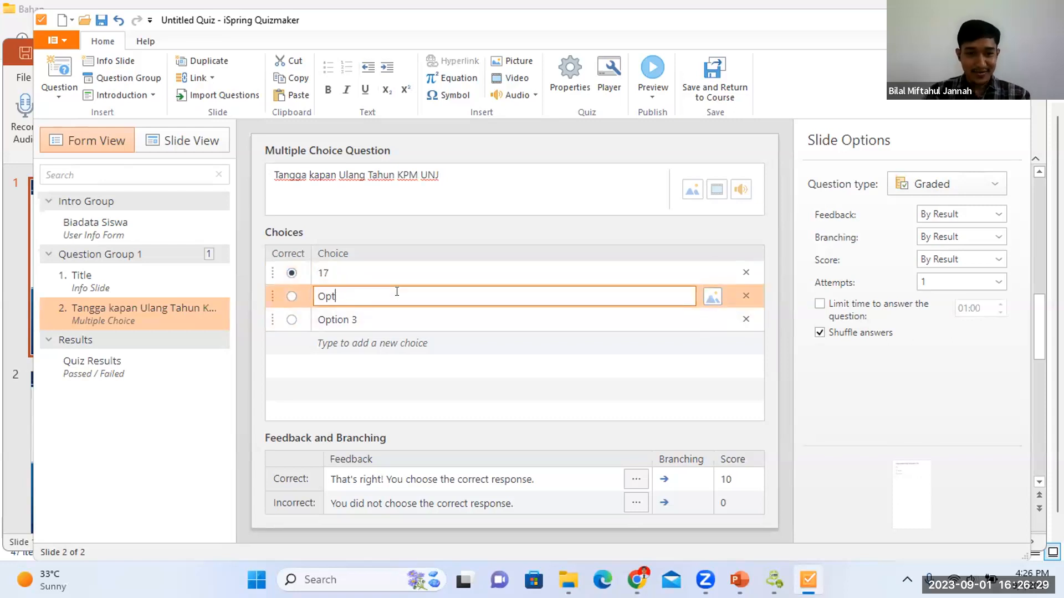
{"action": "type", "text": "18"}
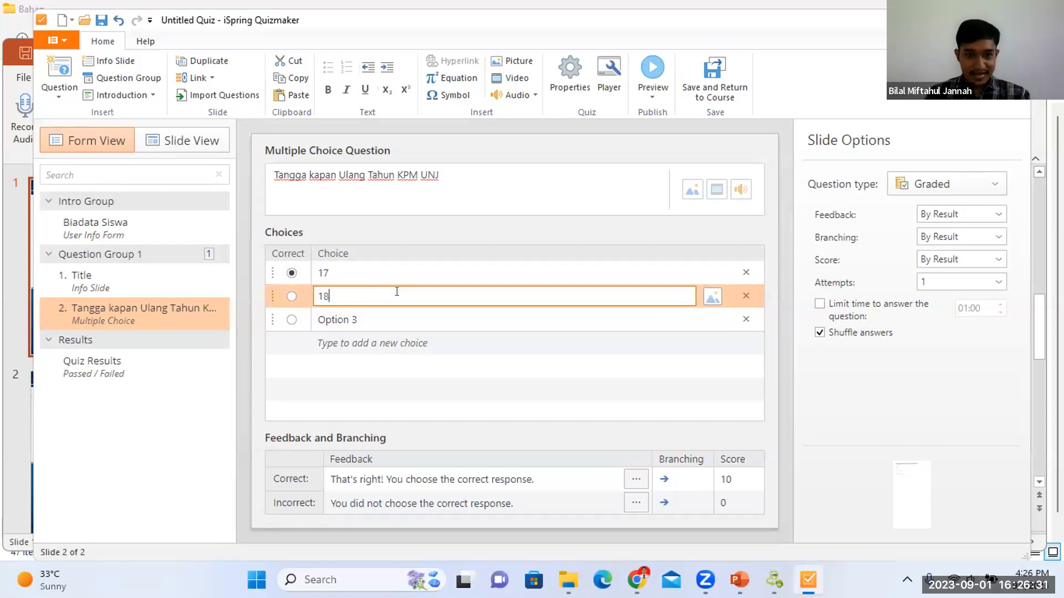
Replace the text of the third answer choice with 19
{"action": "left_click", "coordinate": [393, 311]}
{"action": "key", "text": "BackSpace"}
{"action": "key", "text": "BackSpace"}
{"action": "key", "text": "BackSpace"}
{"action": "key", "text": "BackSpace"}
{"action": "key", "text": "BackSpace"}
{"action": "key", "text": "BackSpace"}
{"action": "key", "text": "BackSpace"}
{"action": "key", "text": "BackSpace"}
{"action": "type", "text": "19"}
Add 20 and 21 as the fourth and fifth answer choices
{"action": "left_click", "coordinate": [383, 343]}
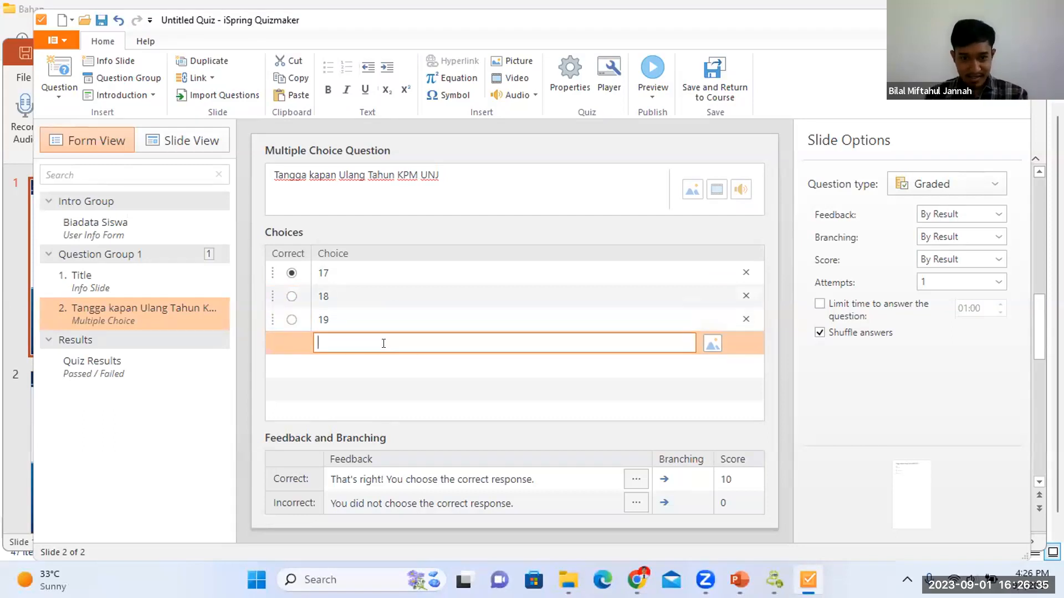
{"action": "type", "text": "20"}
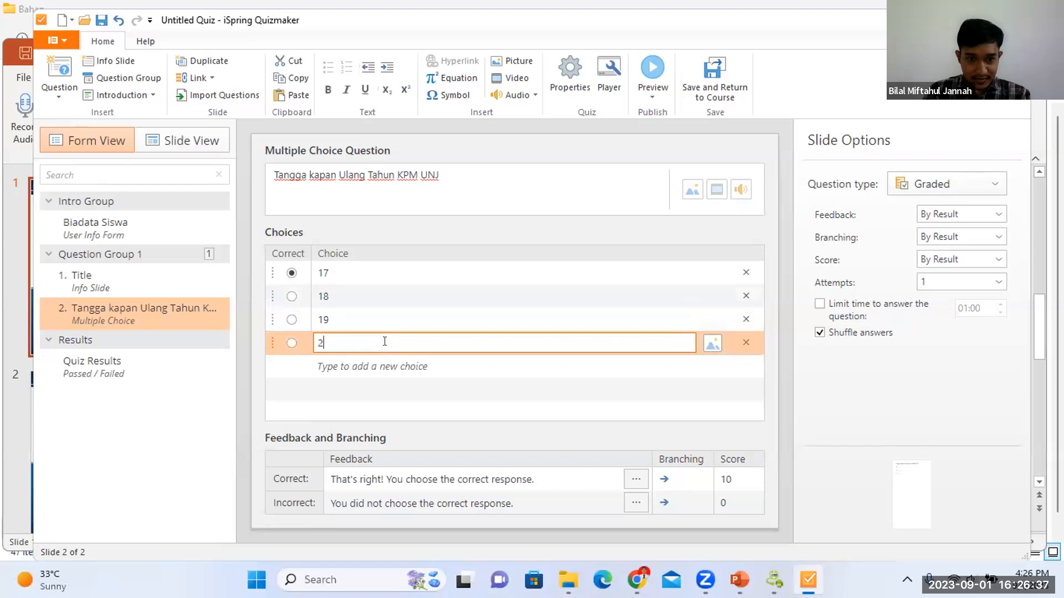
{"action": "left_click", "coordinate": [395, 361]}
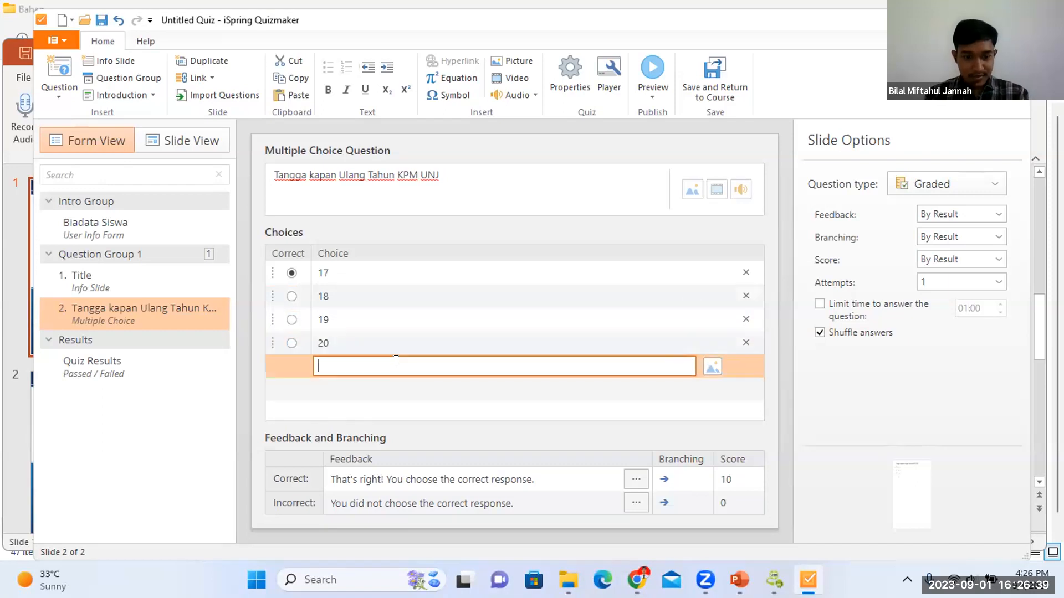
{"action": "type", "text": "21"}
{"action": "key", "text": "Return"}
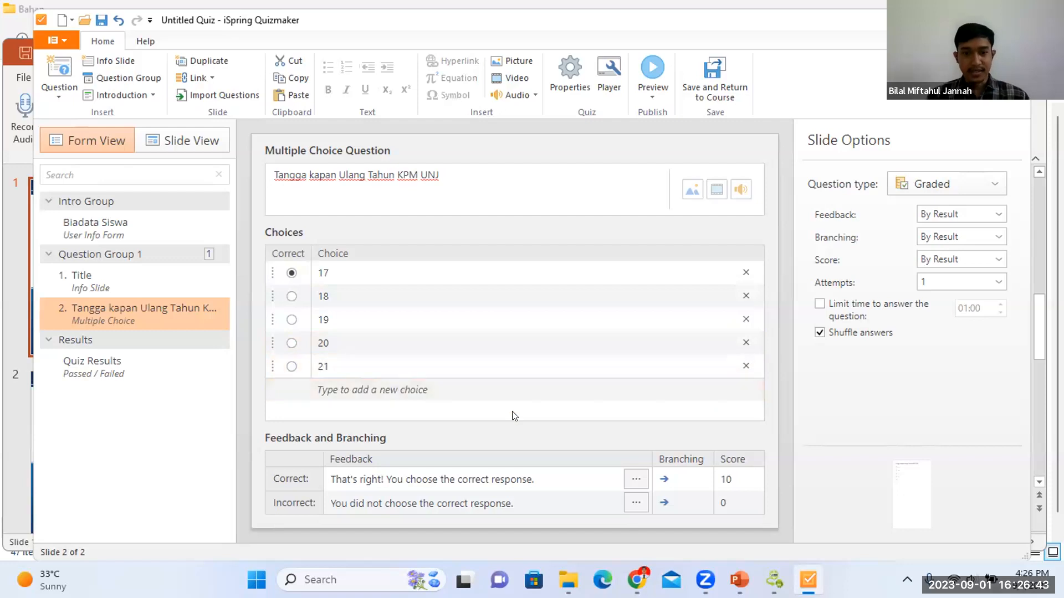
Set the score for a correct answer to 4
{"action": "left_click", "coordinate": [667, 480]}
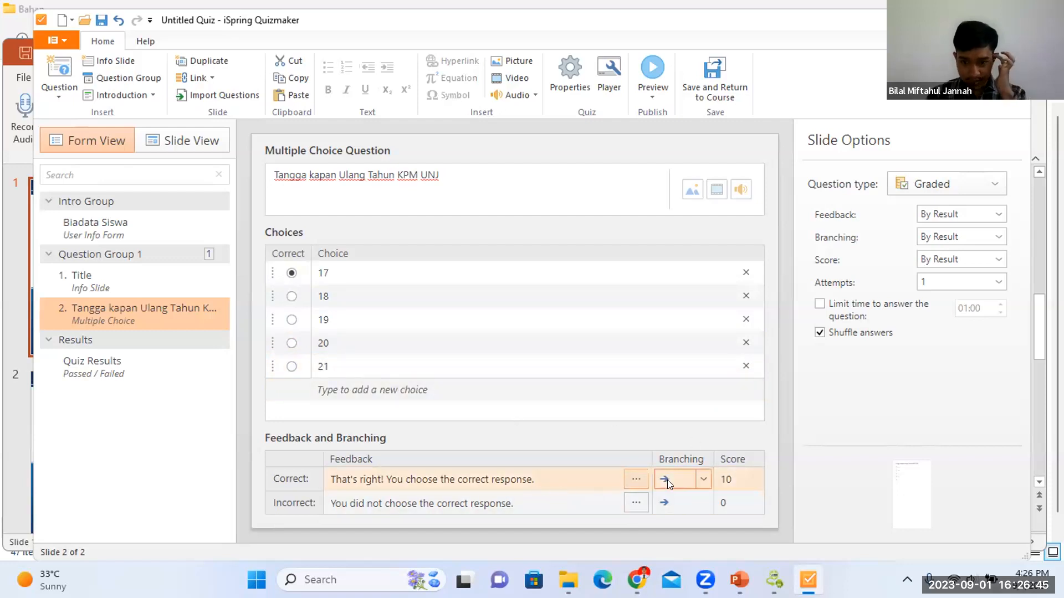
{"action": "left_click", "coordinate": [727, 479]}
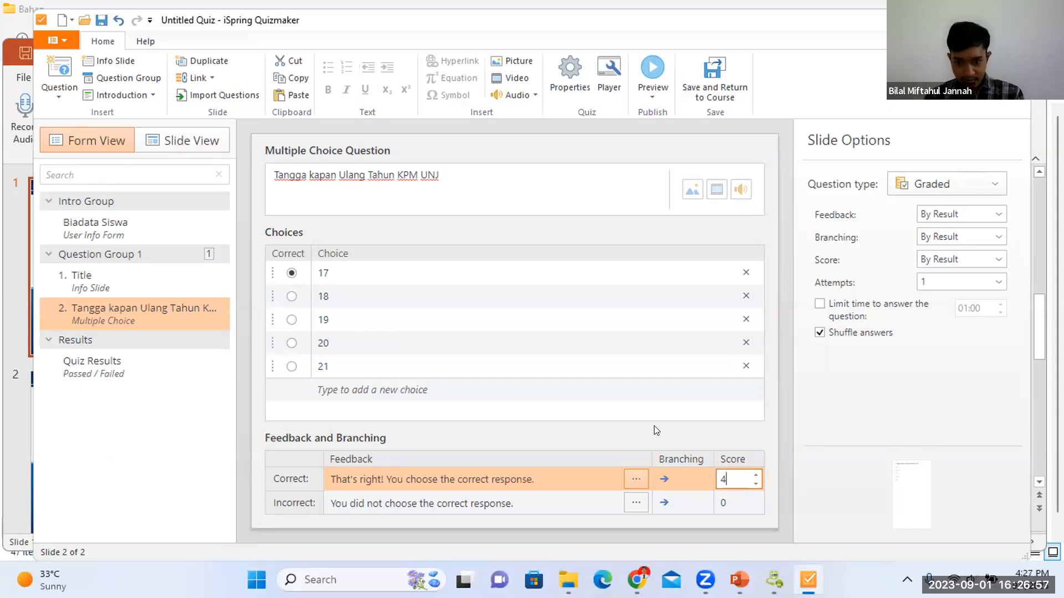
{"action": "left_click", "coordinate": [664, 486]}
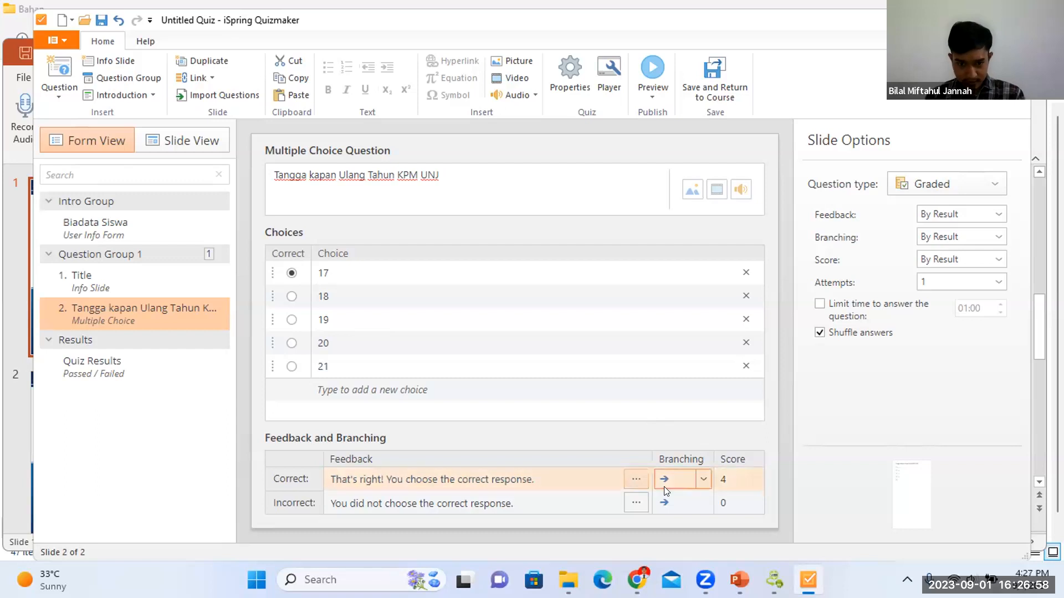
Check the branching for a correct answer and review the feedback texts for correct and incorrect answers
{"action": "left_click", "coordinate": [702, 478]}
{"action": "left_click", "coordinate": [701, 474]}
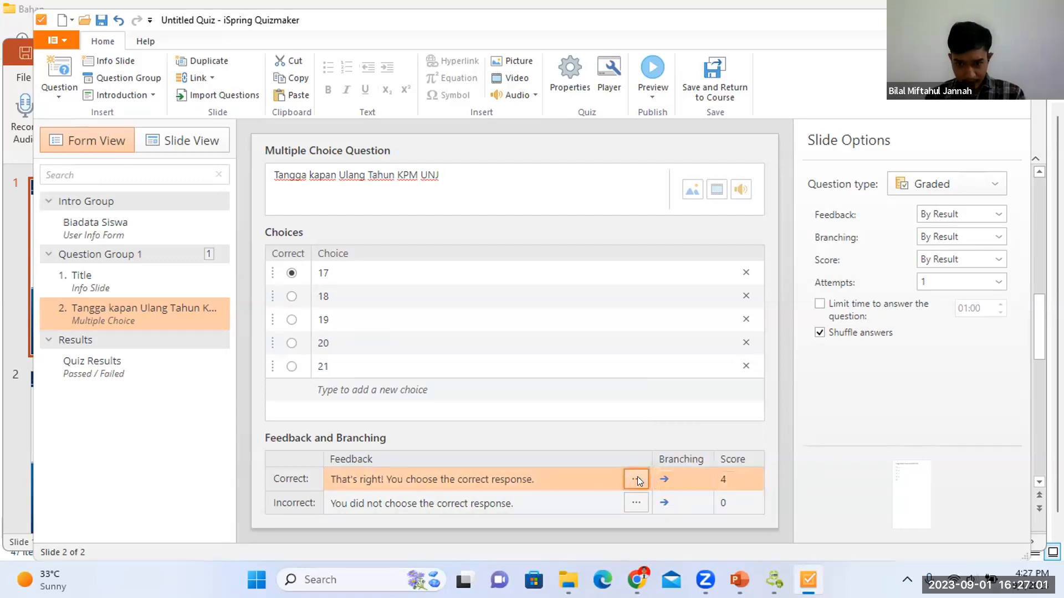
{"action": "left_click", "coordinate": [636, 479]}
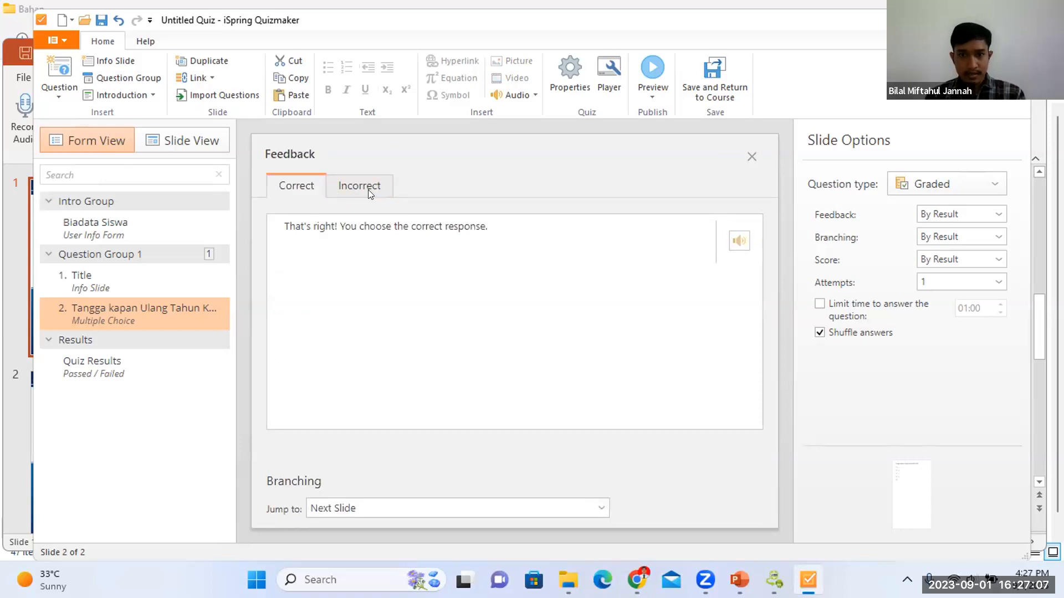
{"action": "left_click", "coordinate": [393, 226]}
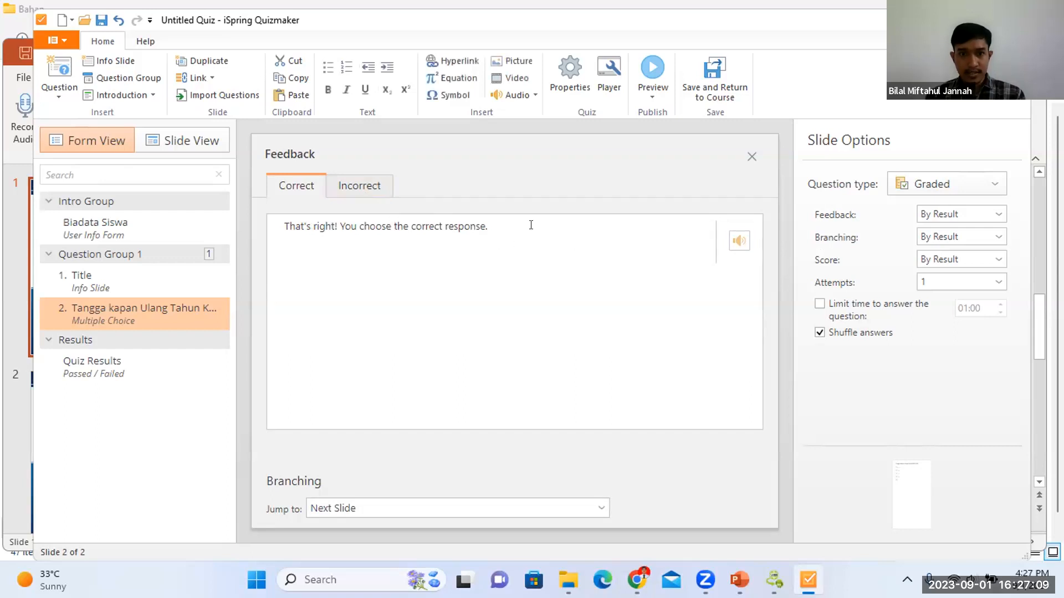
{"action": "left_click", "coordinate": [361, 189]}
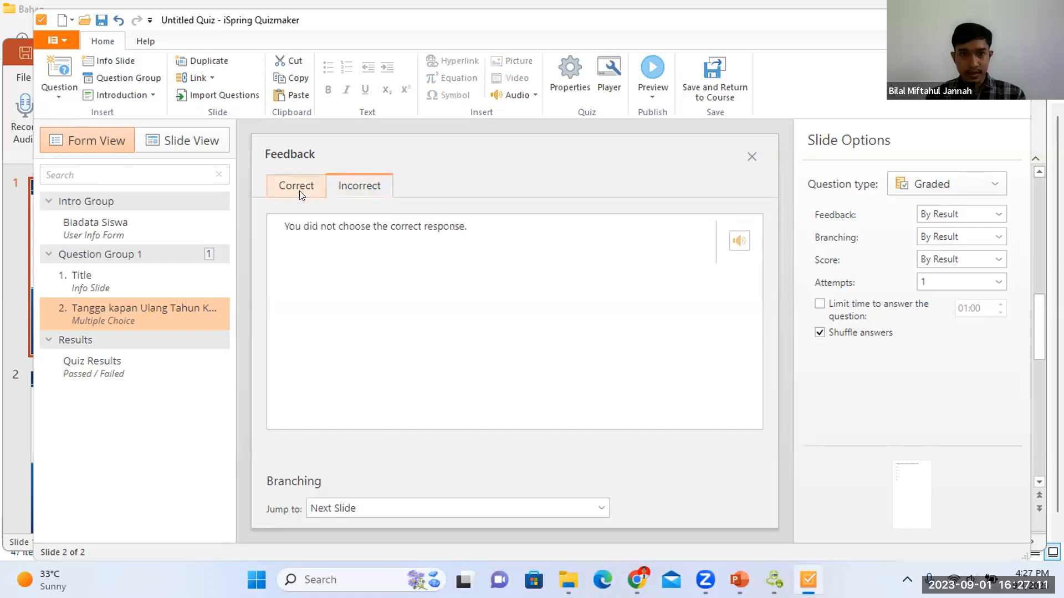
{"action": "left_click", "coordinate": [316, 180]}
{"action": "left_click", "coordinate": [750, 158]}
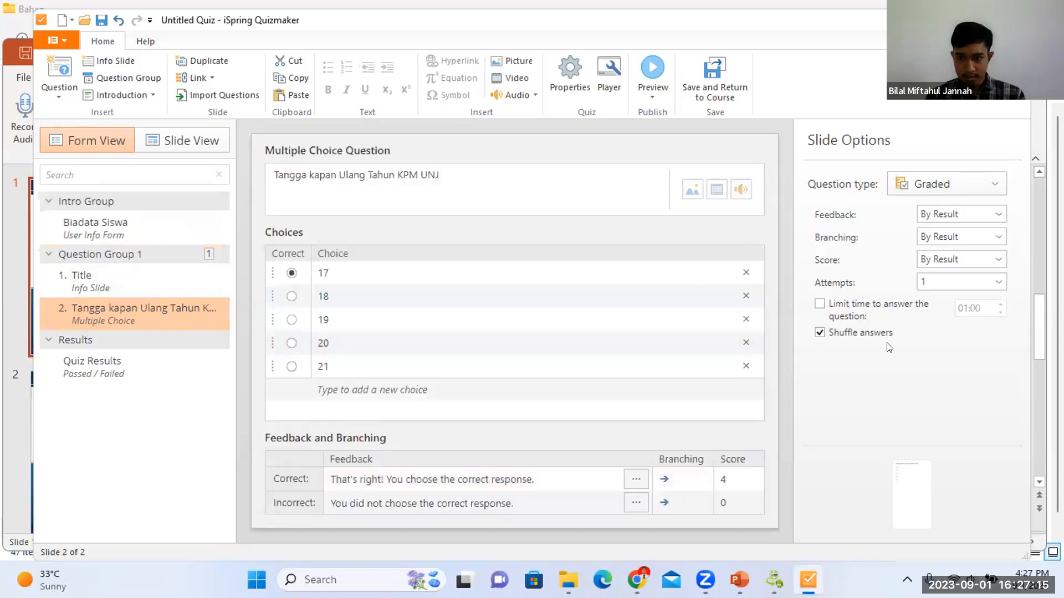
Look at the available Feedback and Score options for the question without choosing another one
{"action": "left_click", "coordinate": [995, 217]}
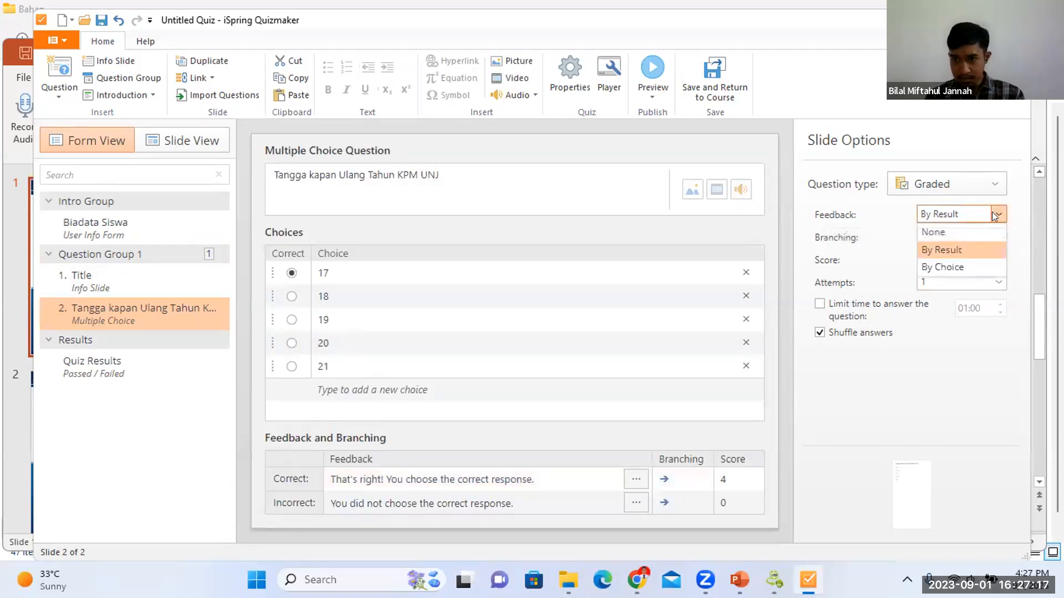
{"action": "left_click", "coordinate": [978, 372]}
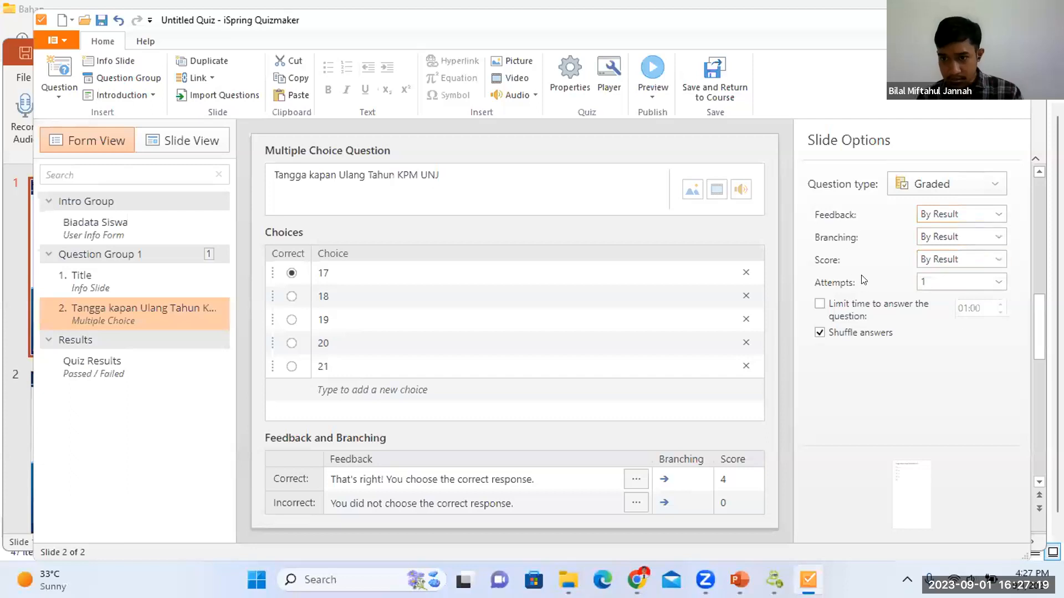
{"action": "left_click", "coordinate": [994, 259]}
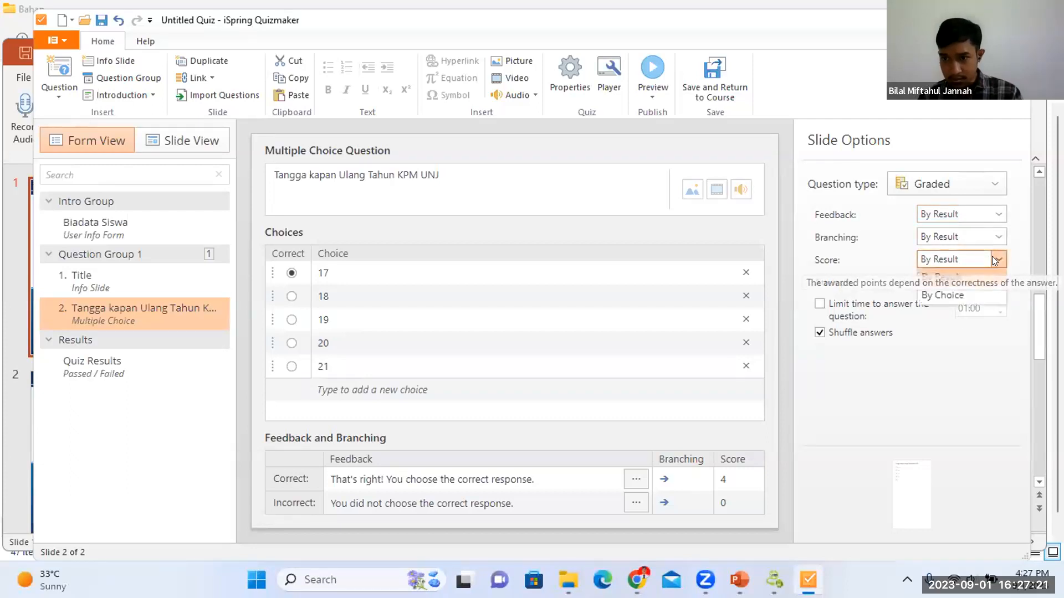
{"action": "left_click", "coordinate": [992, 388]}
Limit the time to answer the multiple choice question to 00:30
{"action": "left_click", "coordinate": [818, 304]}
{"action": "left_click", "coordinate": [965, 308]}
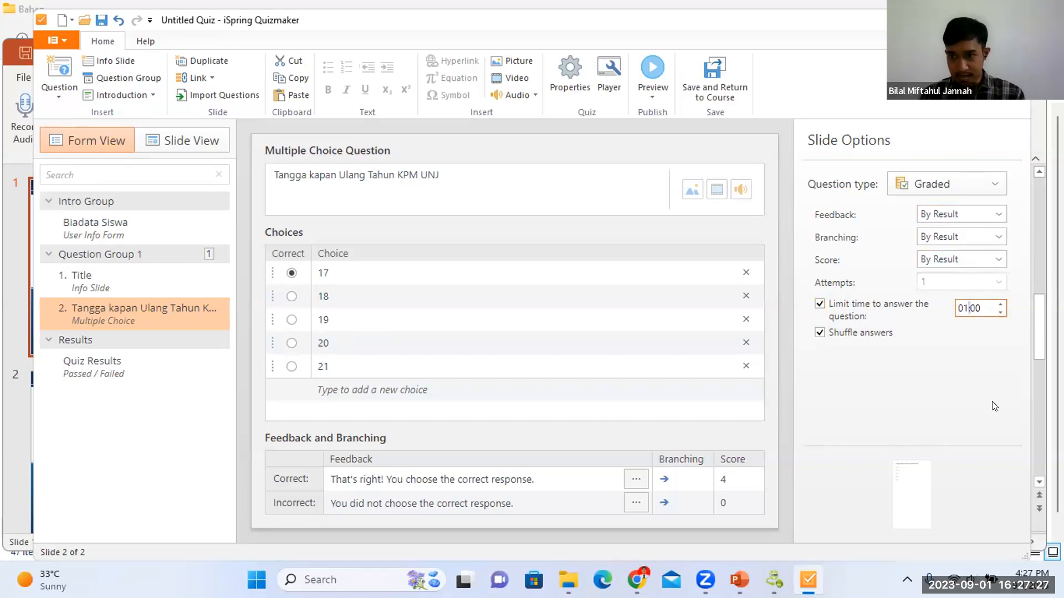
{"action": "key", "text": "BackSpace"}
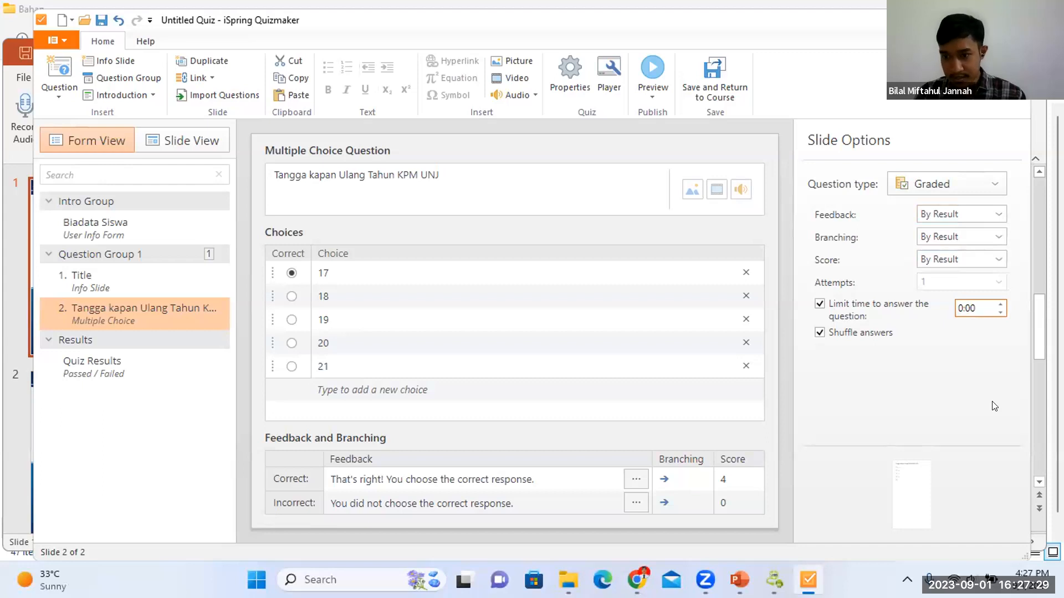
{"action": "key", "text": "Left"}
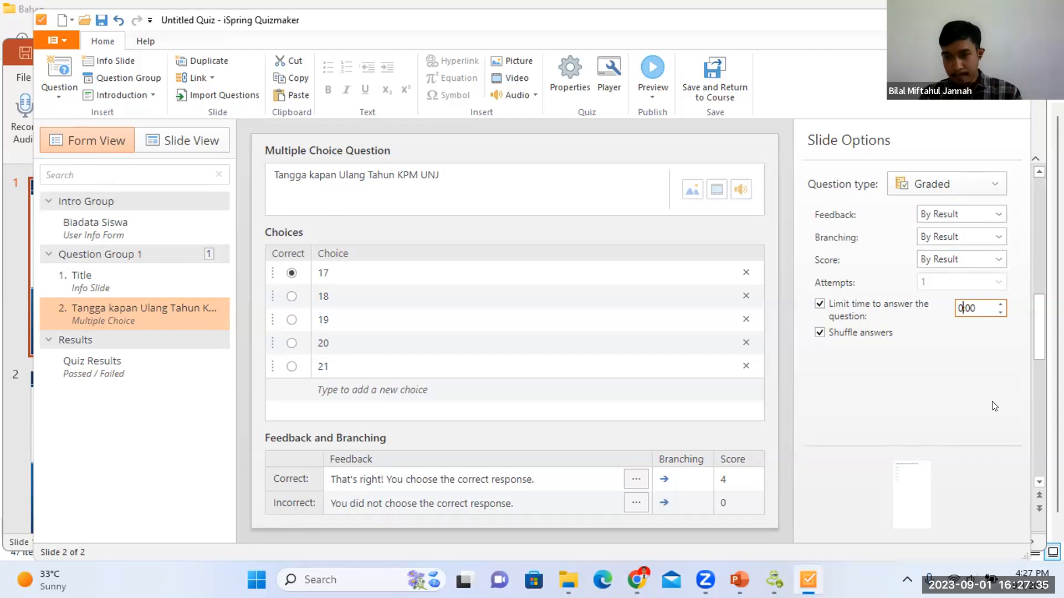
{"action": "key", "text": "Delete"}
{"action": "key", "text": "Delete"}
{"action": "key", "text": "BackSpace"}
{"action": "type", "text": "30"}
{"action": "key", "text": "Return"}
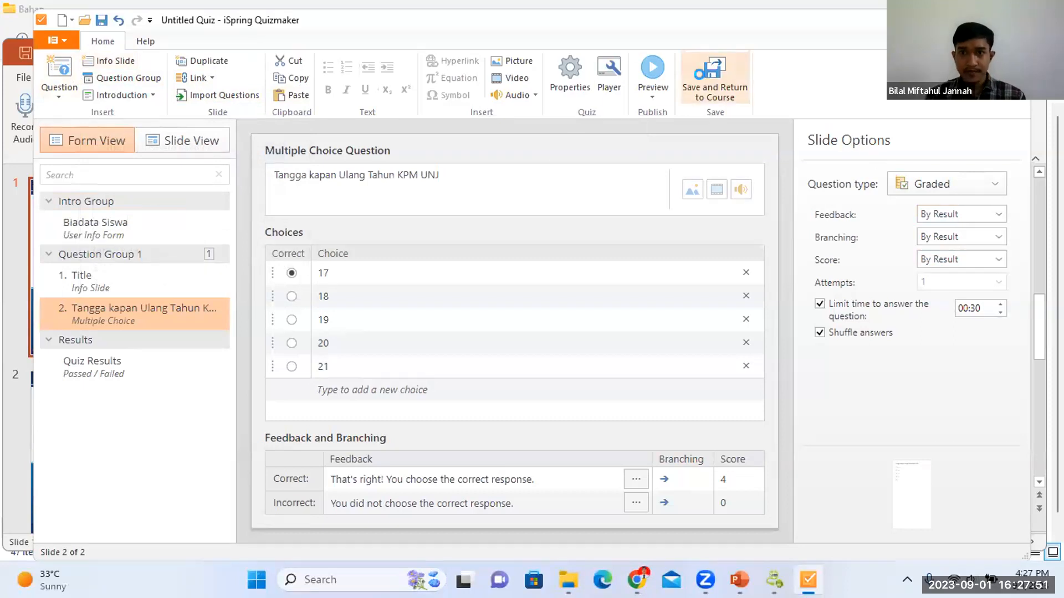
Save the quiz, return to the PowerPoint course and go to slide 2 with the Sistem Pemindah Tenaga menu
{"action": "left_click", "coordinate": [712, 78]}
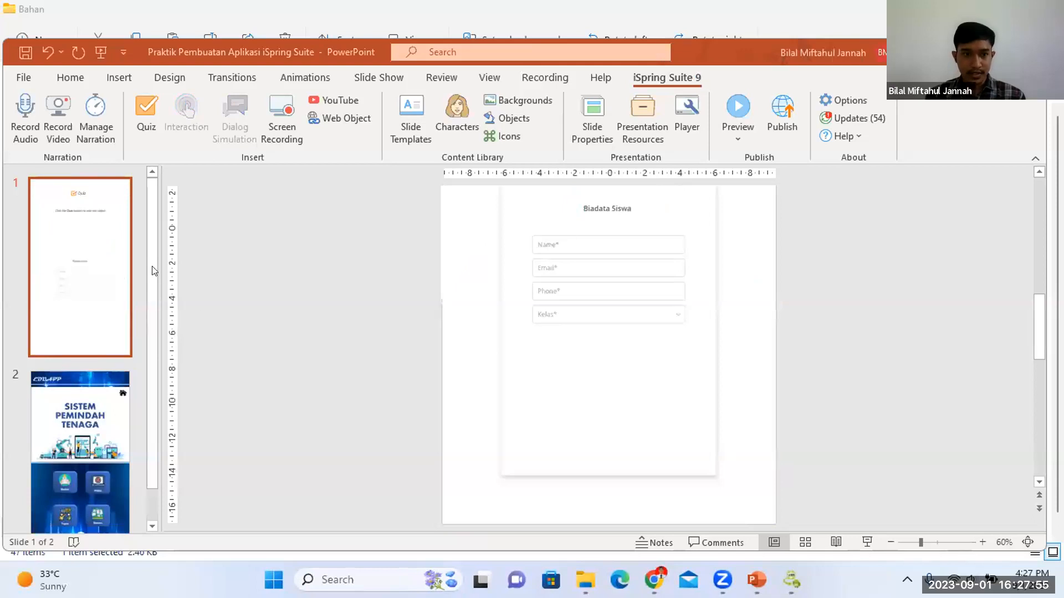
{"action": "left_click_drag", "start_coordinate": [151, 398], "coordinate": [164, 280]}
{"action": "left_click_drag", "start_coordinate": [1033, 318], "coordinate": [1028, 375]}
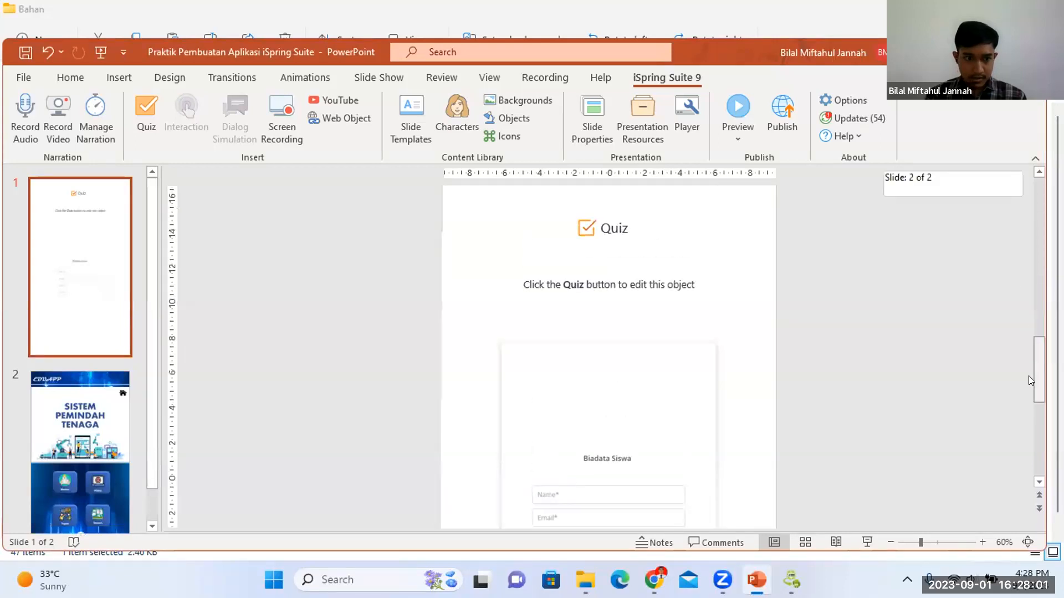
{"action": "left_click", "coordinate": [100, 416]}
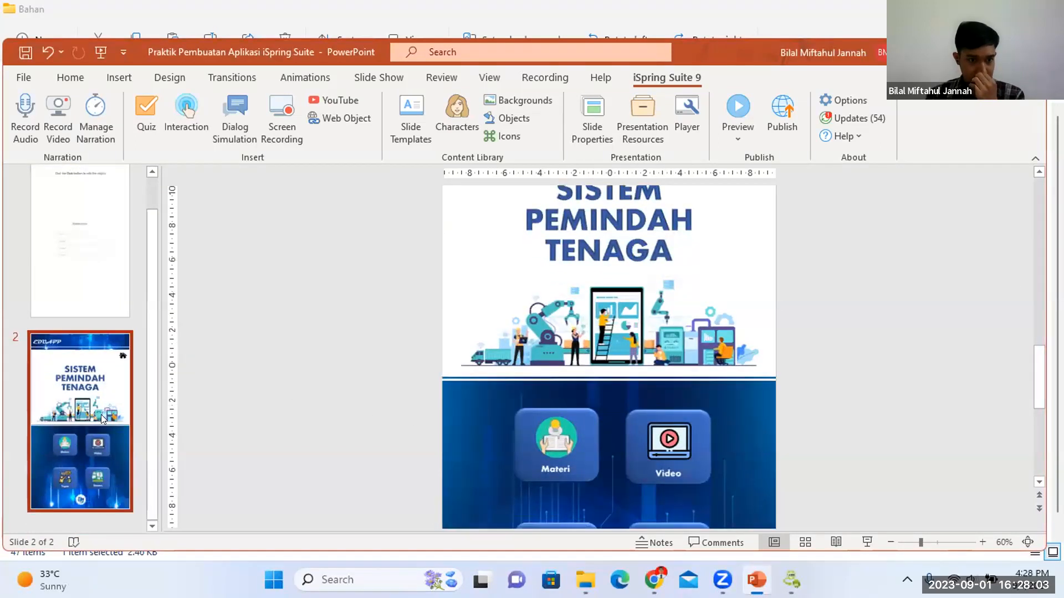
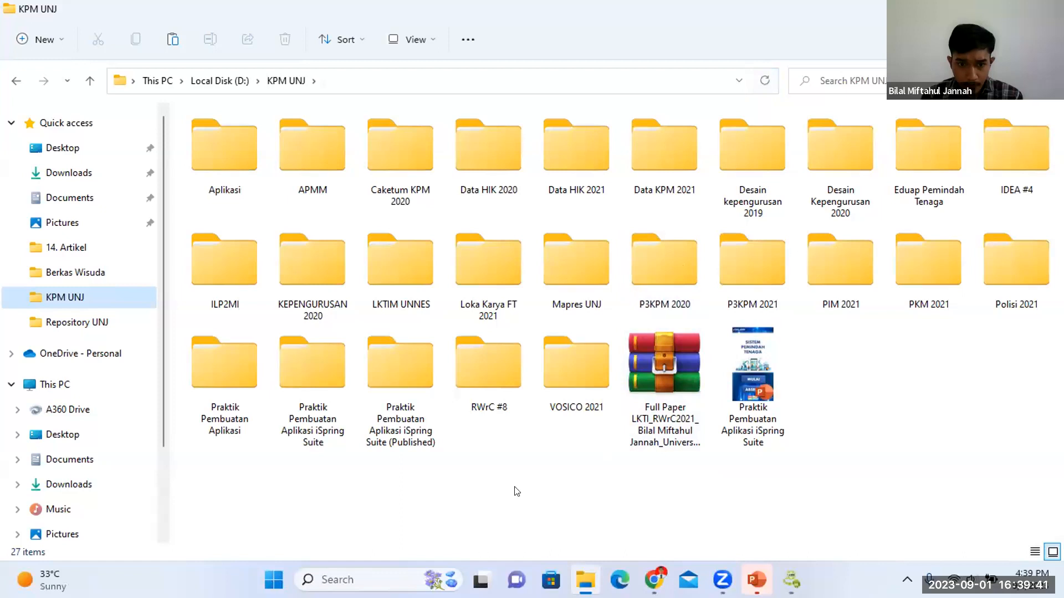
Open the index page from the Praktik Pembuatan Aplikasi iSpring Suite (Published) folder and test its Mulai and Tugas links
{"action": "double_click", "coordinate": [425, 380]}
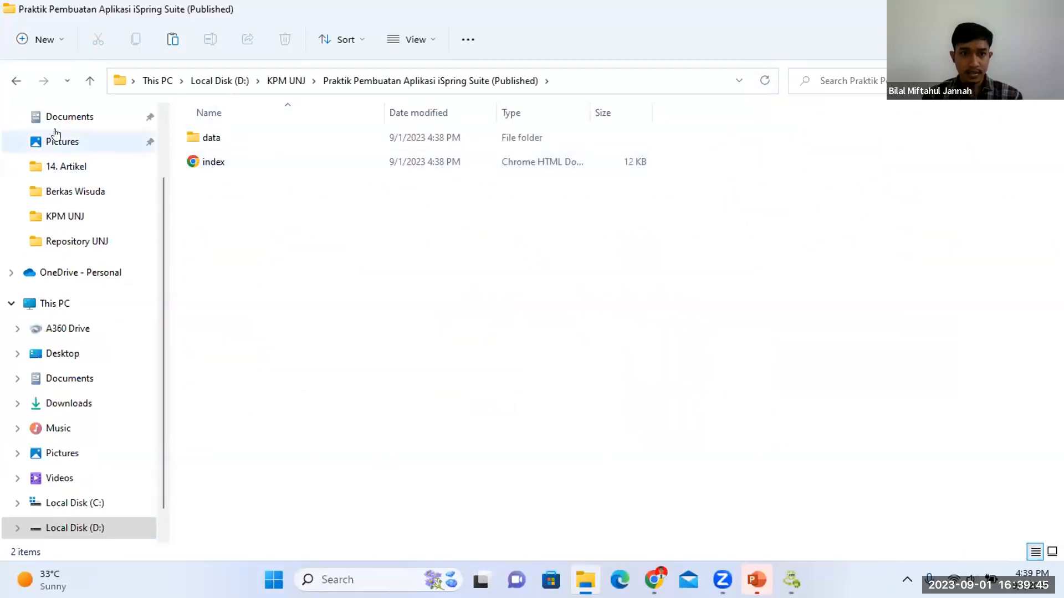
{"action": "double_click", "coordinate": [428, 166]}
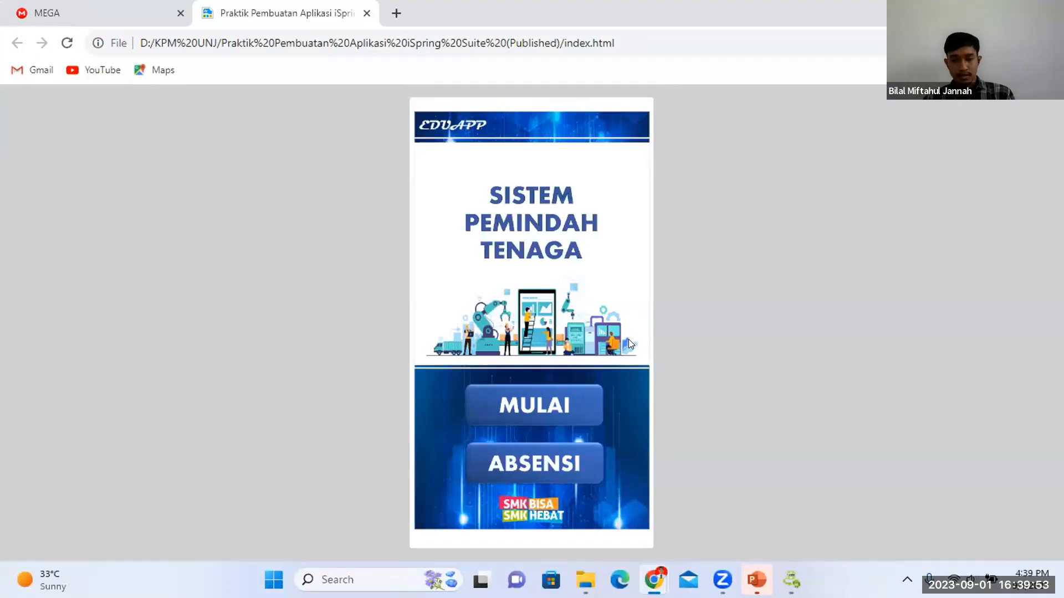
{"action": "left_click", "coordinate": [583, 396]}
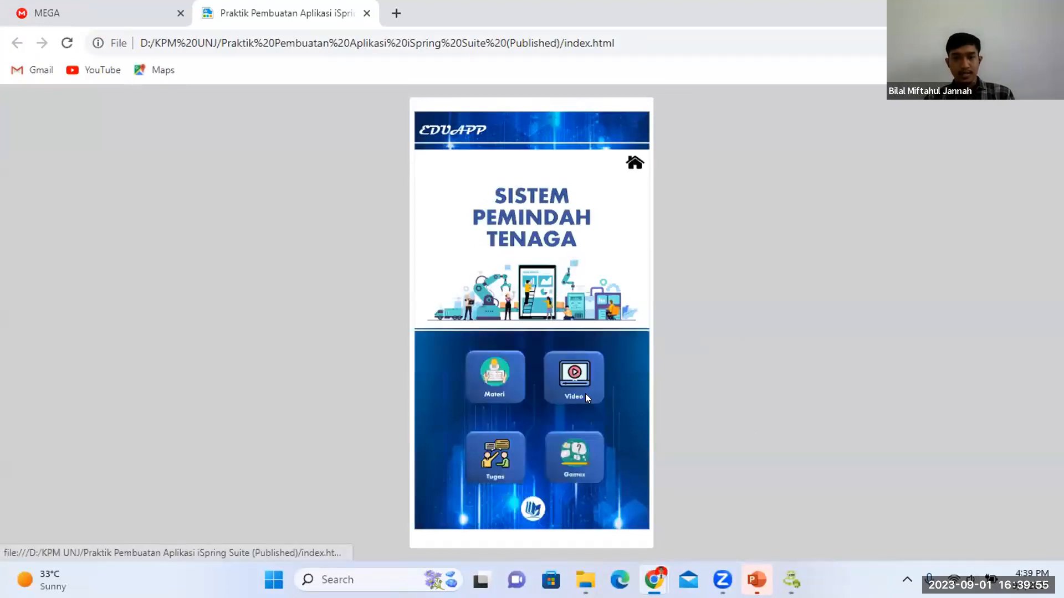
{"action": "left_click", "coordinate": [495, 468]}
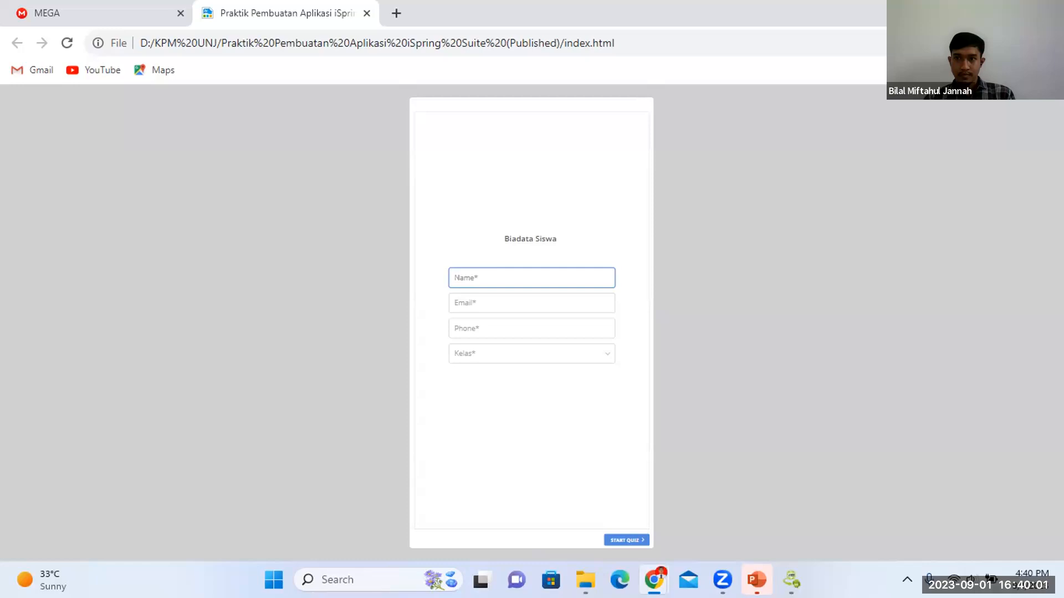
Leave the published page and close the WhatsApp Web browser window
{"action": "key", "text": "alt+Tab"}
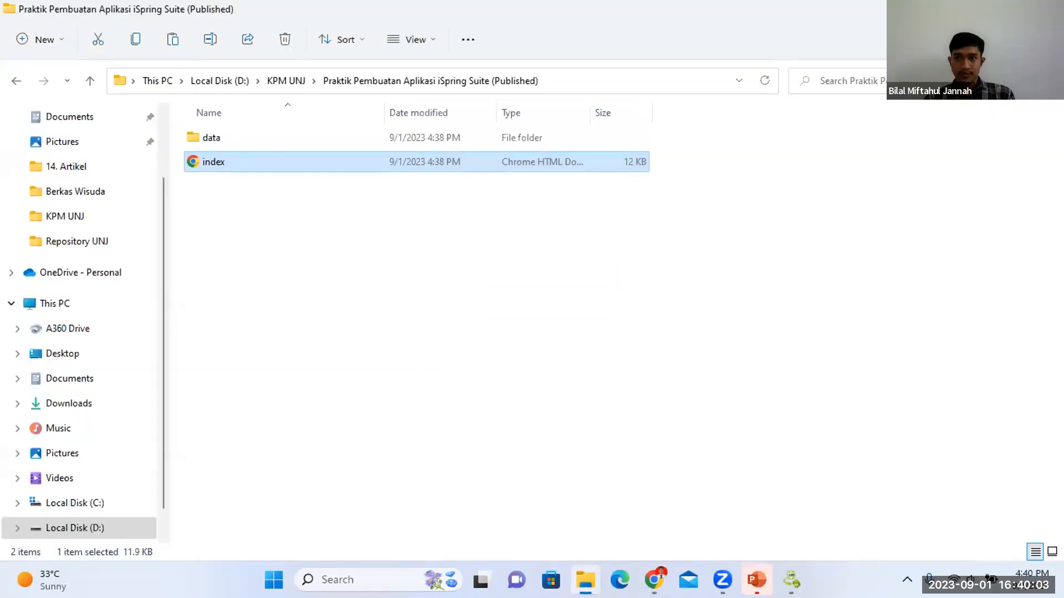
{"action": "key", "text": "alt+Tab"}
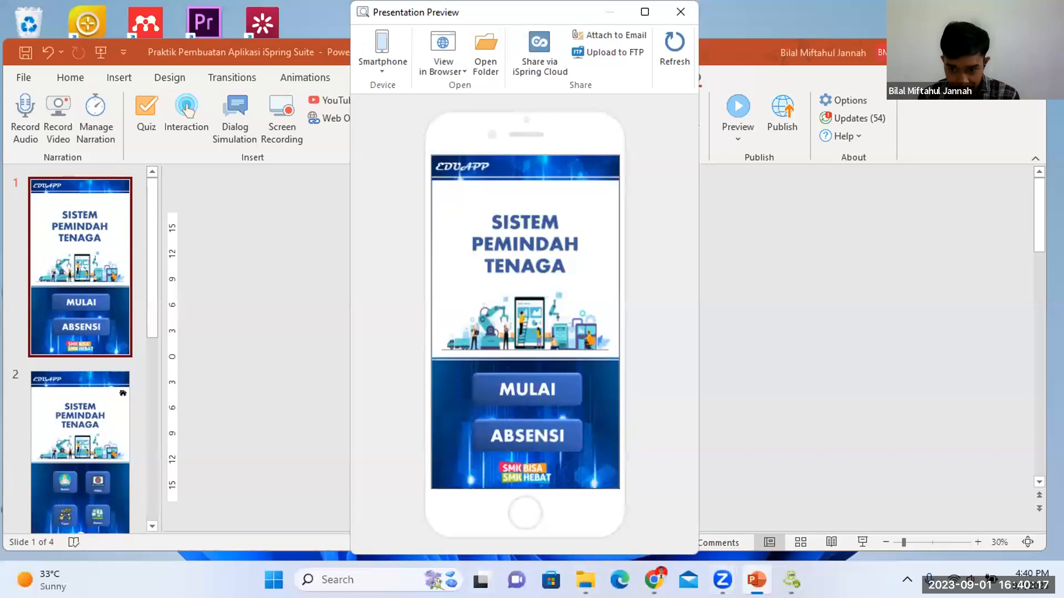
{"action": "mouse_move", "coordinate": [654, 580]}
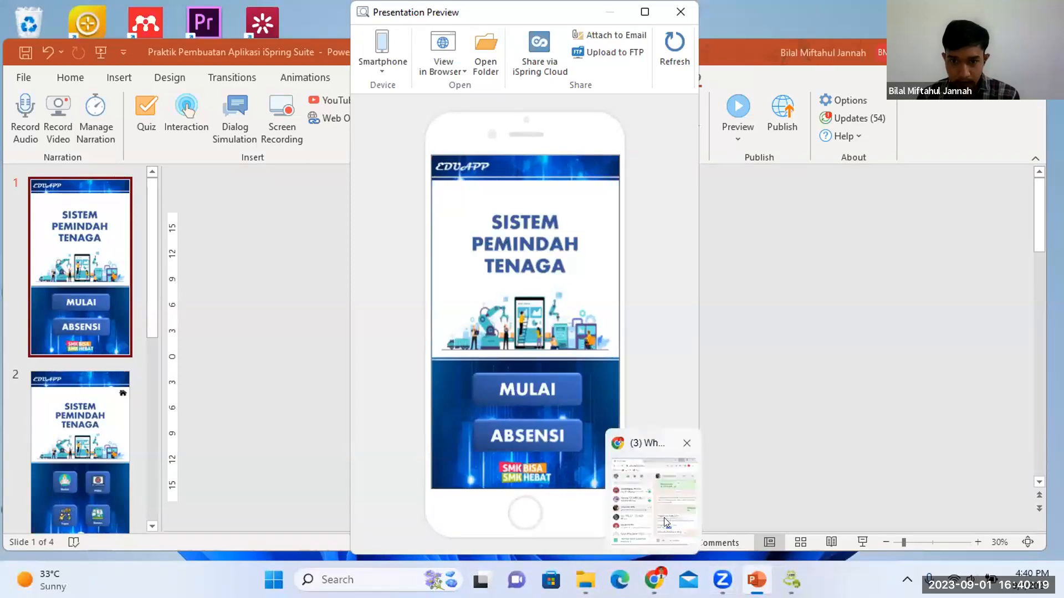
{"action": "left_click", "coordinate": [664, 518]}
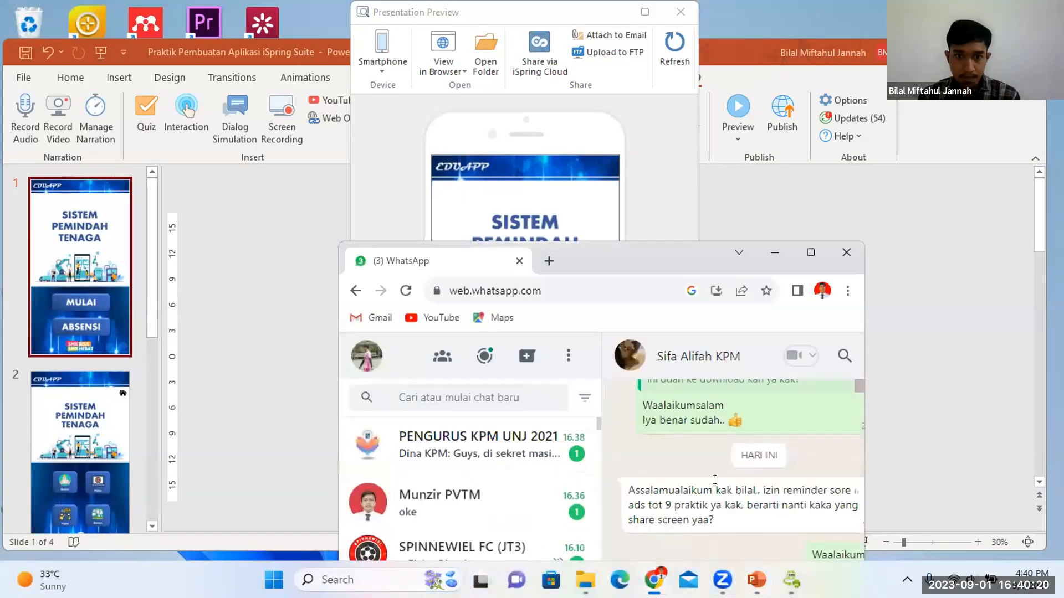
{"action": "left_click", "coordinate": [843, 254]}
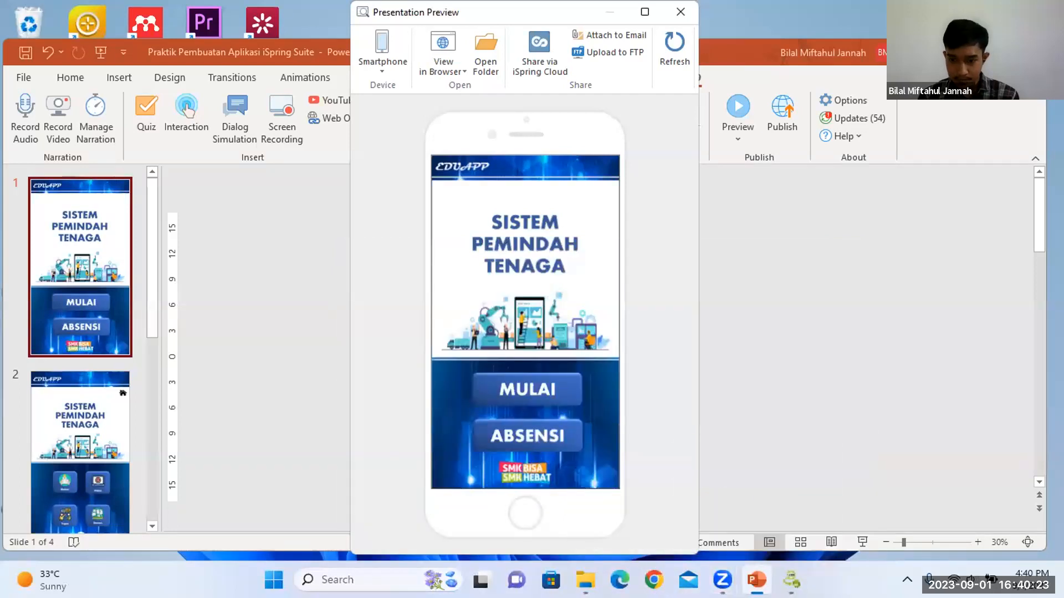
Switch to Website 2 APK Builder and set the app title to "Praktik Pembuatan iSpring Suite"
{"action": "mouse_move", "coordinate": [791, 580]}
{"action": "left_click", "coordinate": [785, 505]}
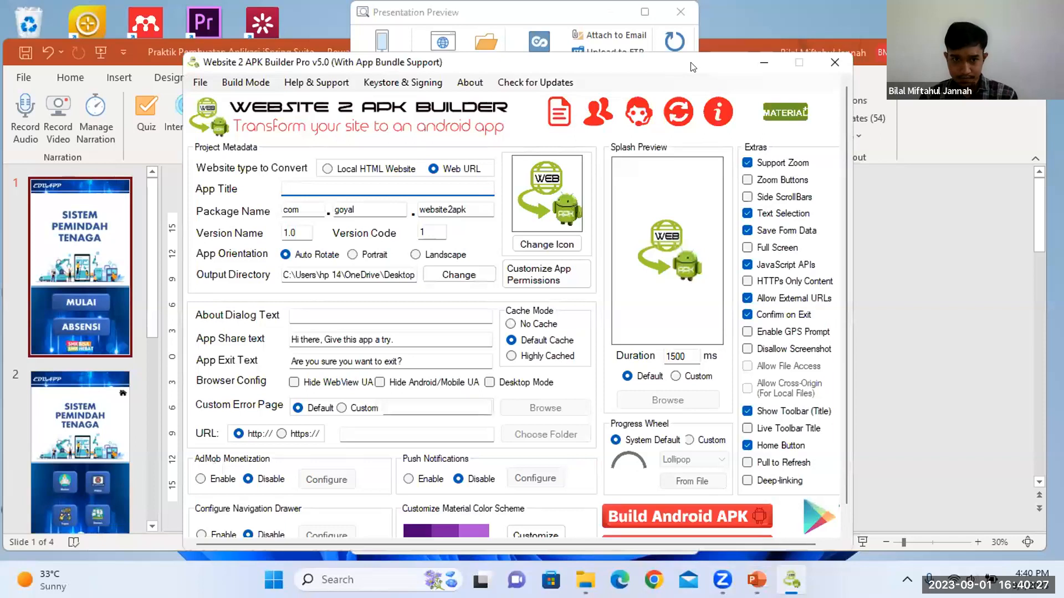
{"action": "left_click_drag", "start_coordinate": [692, 67], "coordinate": [728, 67]}
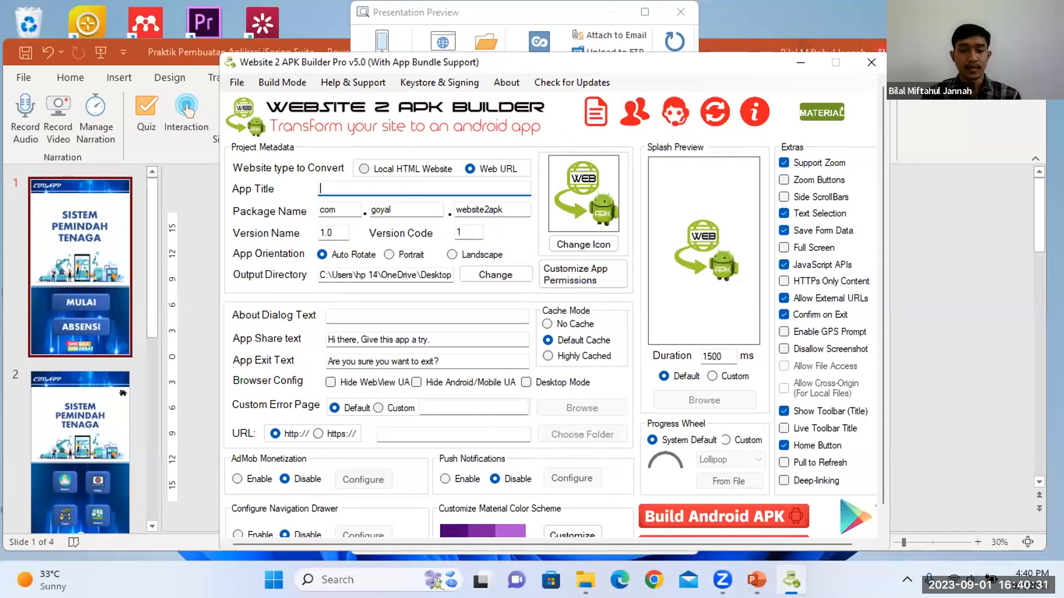
{"action": "type", "text": "tik "}
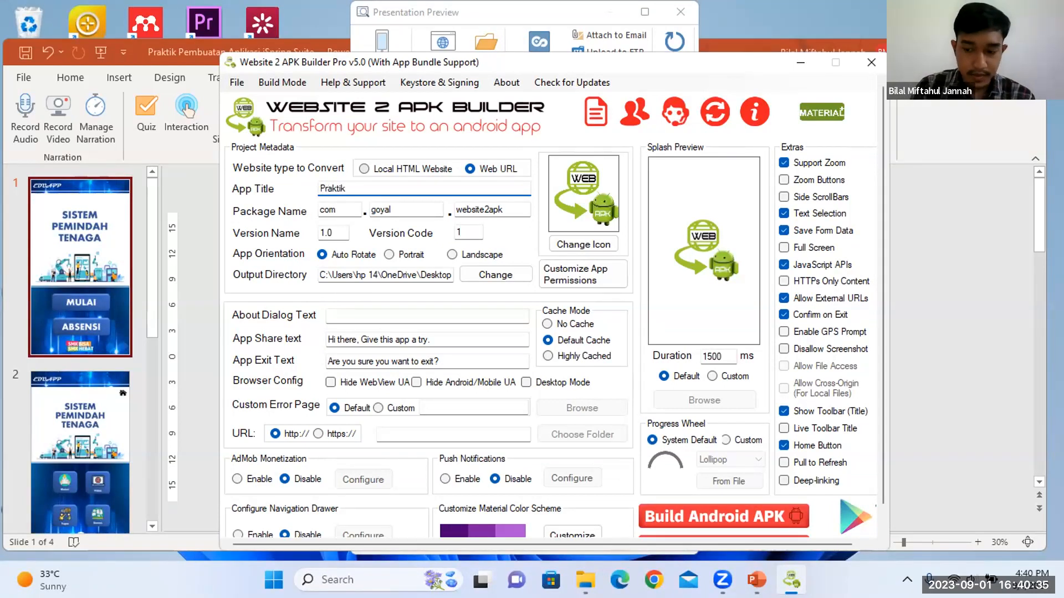
{"action": "type", "text": "Pembuatan"}
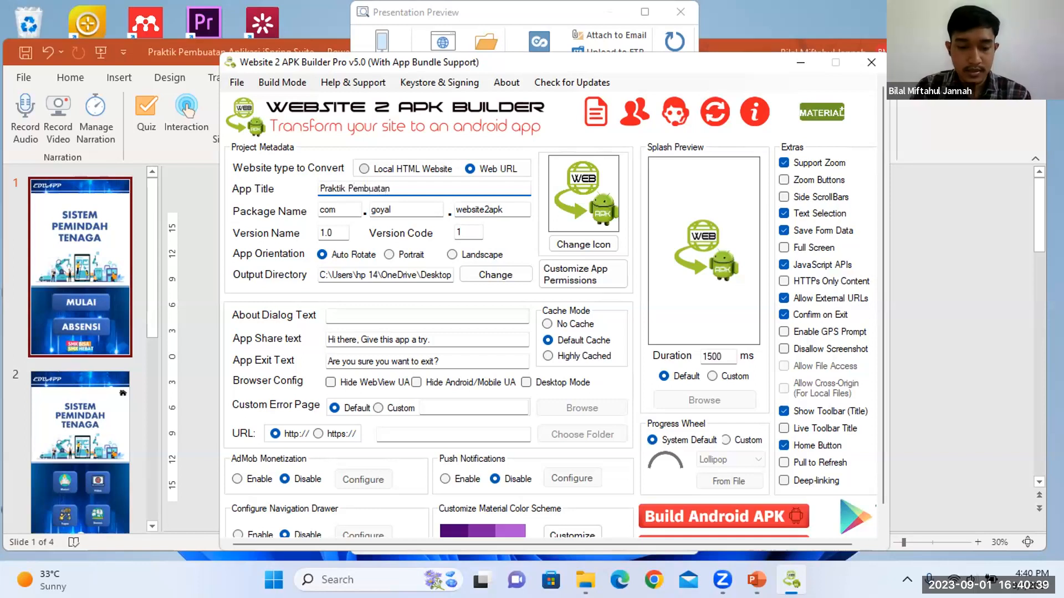
{"action": "type", "text": " iSpring Suite"}
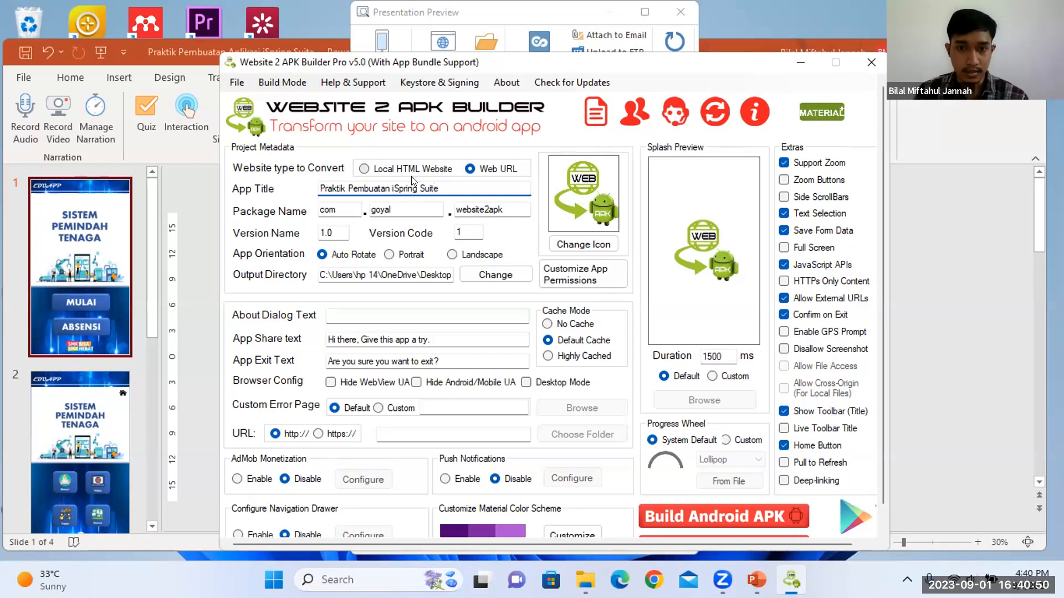
Change the app icon to the "tes" image from the Documents folder
{"action": "left_click", "coordinate": [592, 244]}
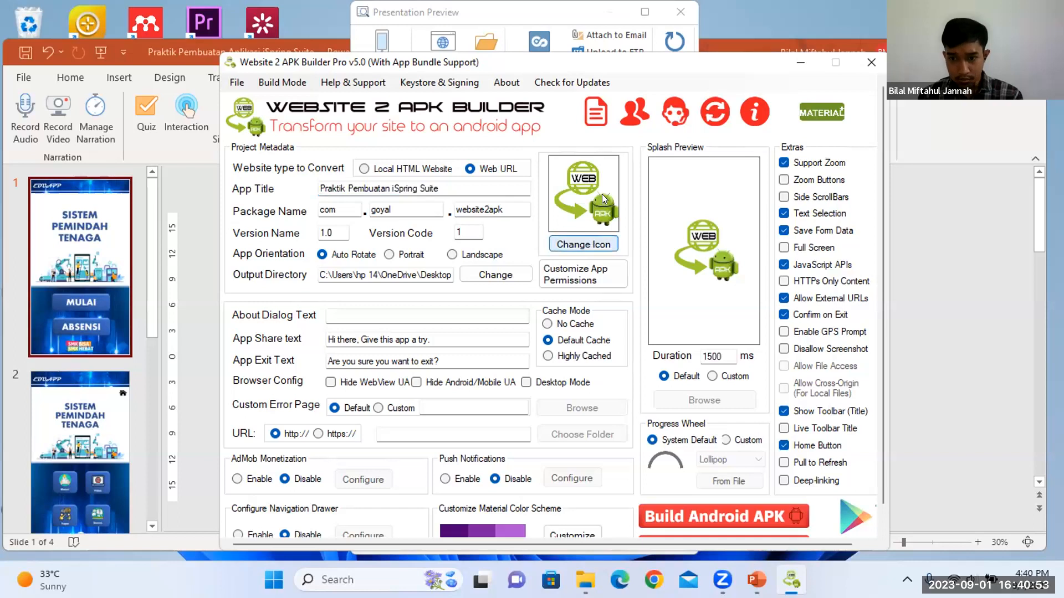
{"action": "left_click", "coordinate": [588, 244]}
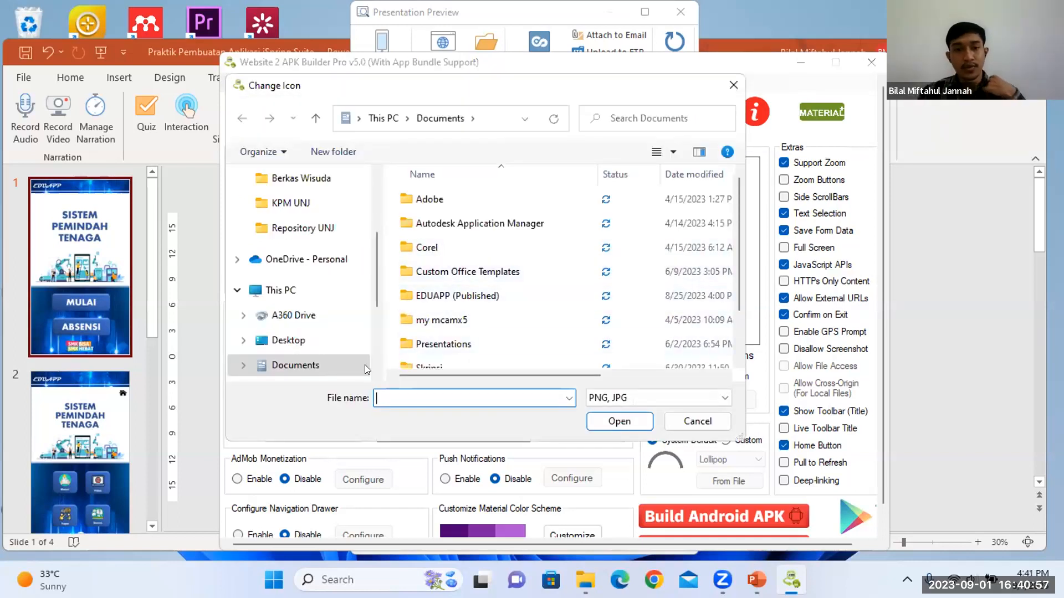
{"action": "left_click_drag", "start_coordinate": [375, 286], "coordinate": [376, 302]}
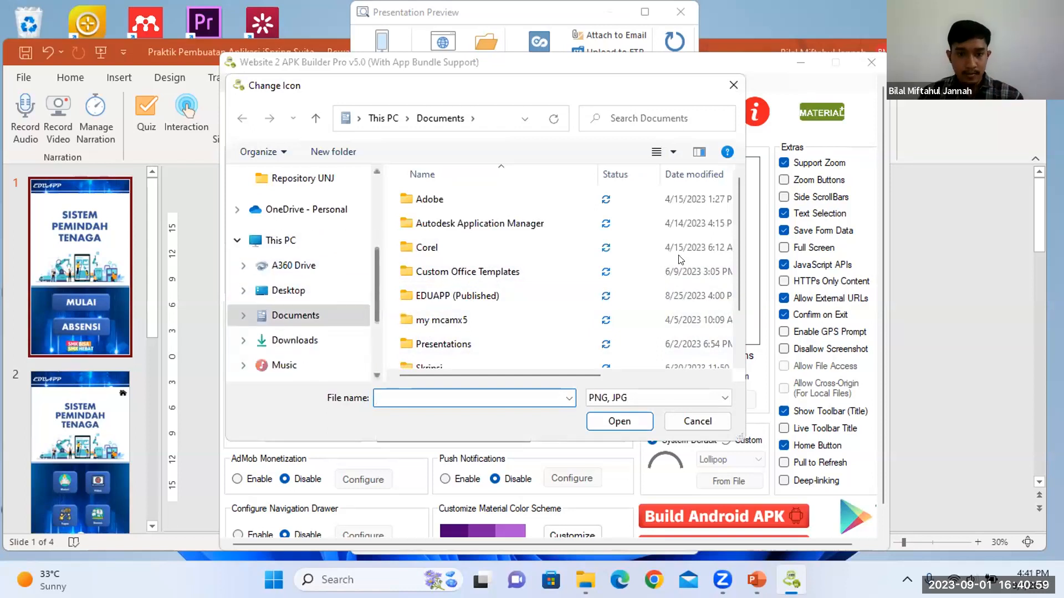
{"action": "left_click_drag", "start_coordinate": [738, 215], "coordinate": [738, 276]}
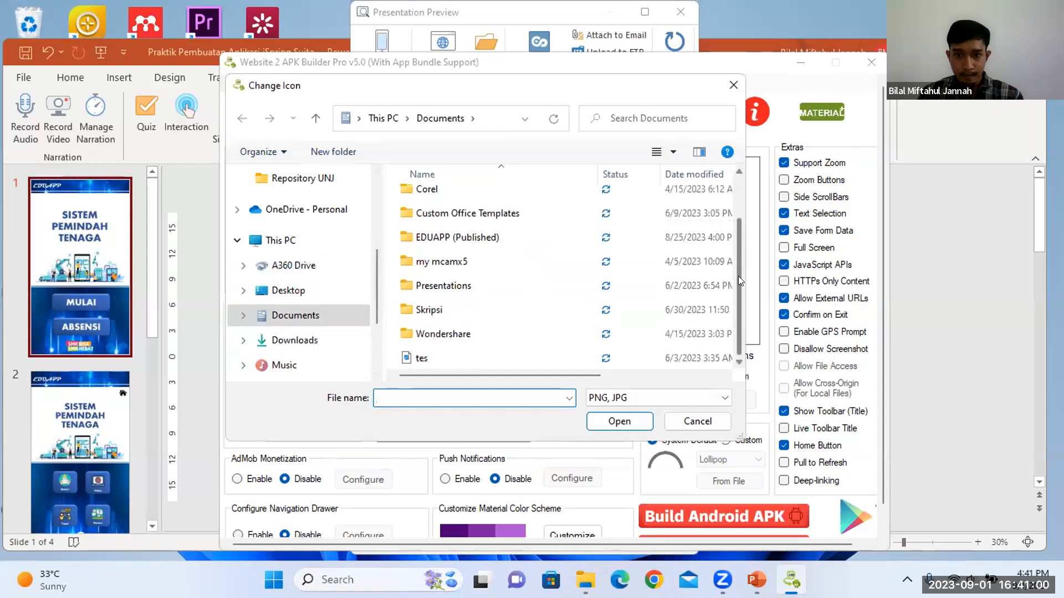
{"action": "left_click", "coordinate": [513, 355]}
{"action": "left_click", "coordinate": [602, 422]}
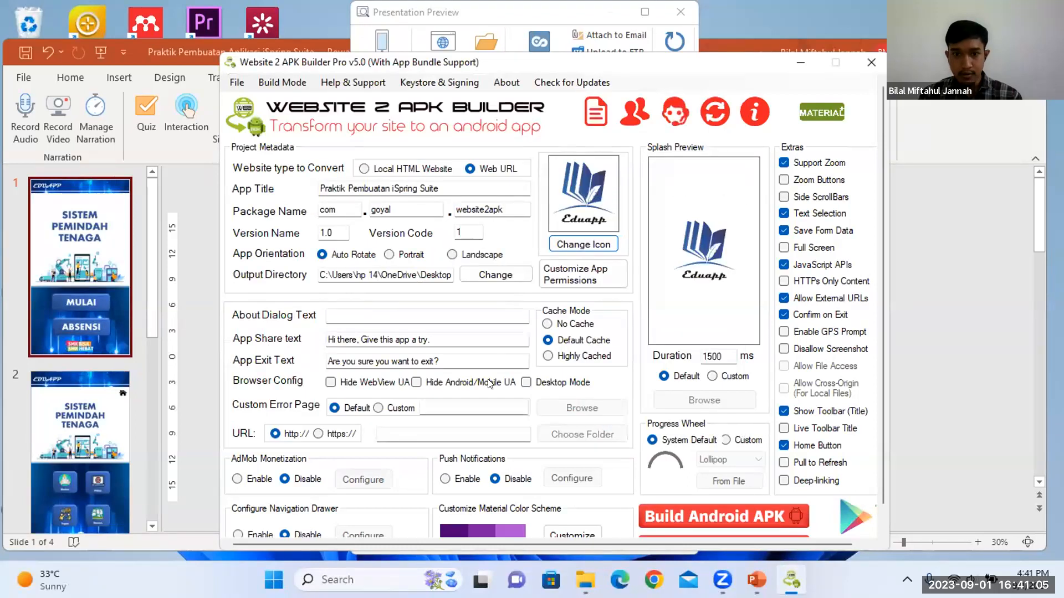
Set the website type to Local HTML Website, using the Praktik Pembuatan Aplikasi iSpring Suite (Published) folder in D:\KPM UNJ as its directory
{"action": "left_click", "coordinate": [364, 170]}
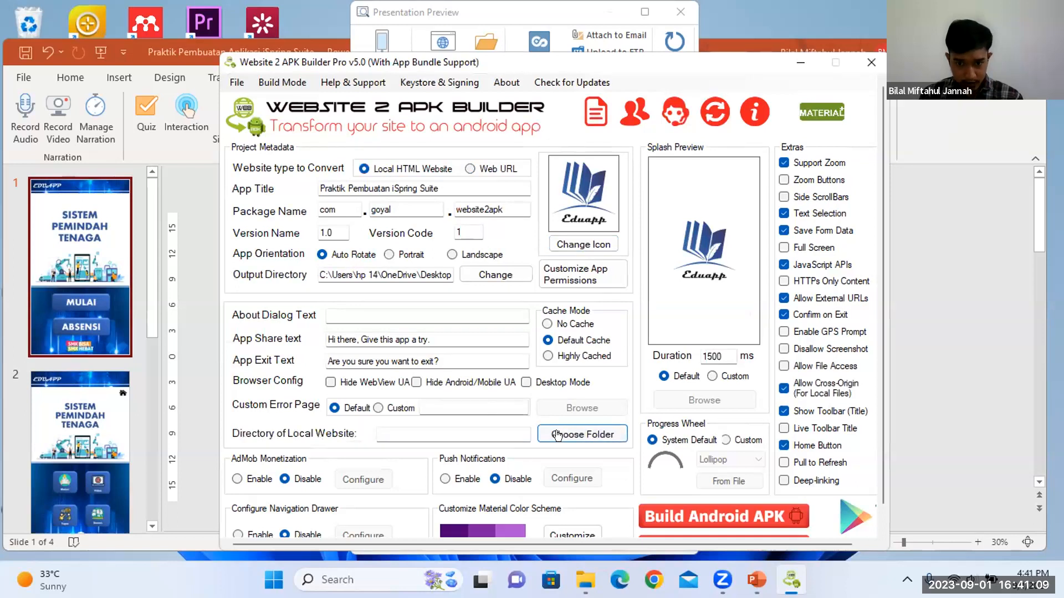
{"action": "left_click", "coordinate": [596, 437]}
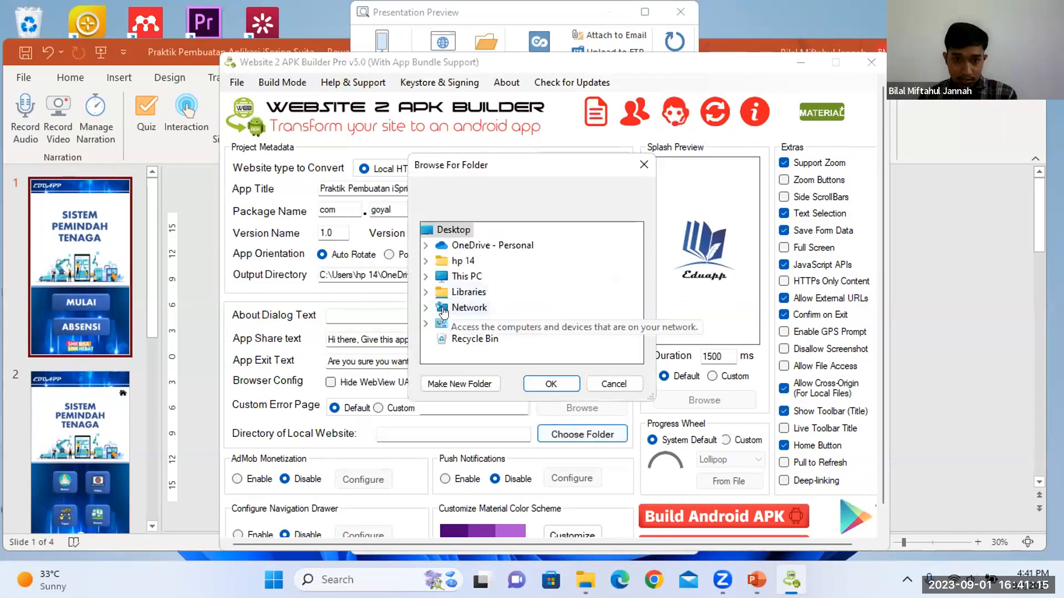
{"action": "left_click", "coordinate": [424, 276]}
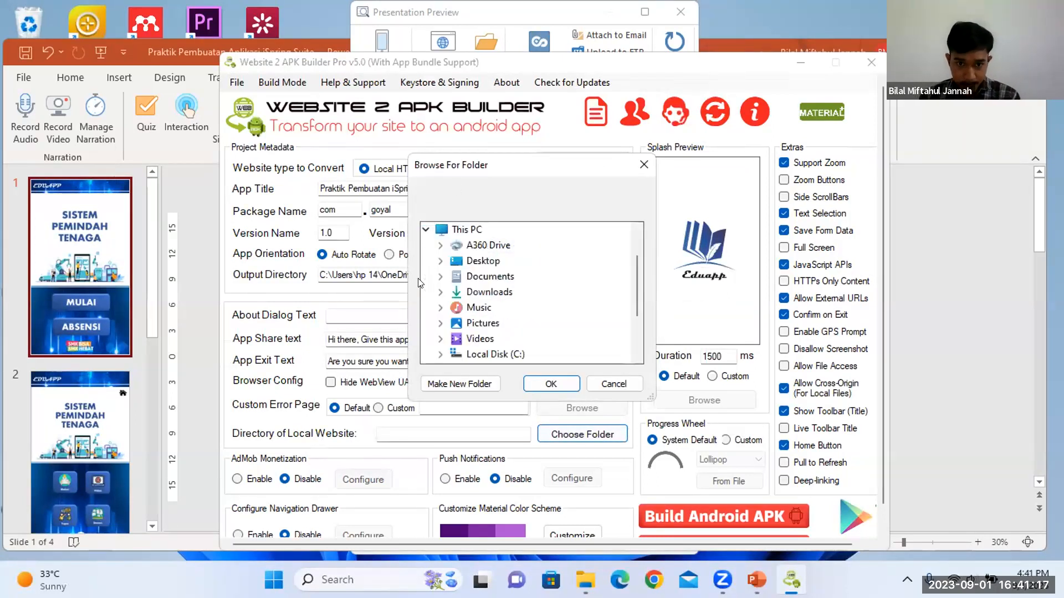
{"action": "scroll", "coordinate": [636, 294], "scroll_direction": "down", "scroll_amount": 1}
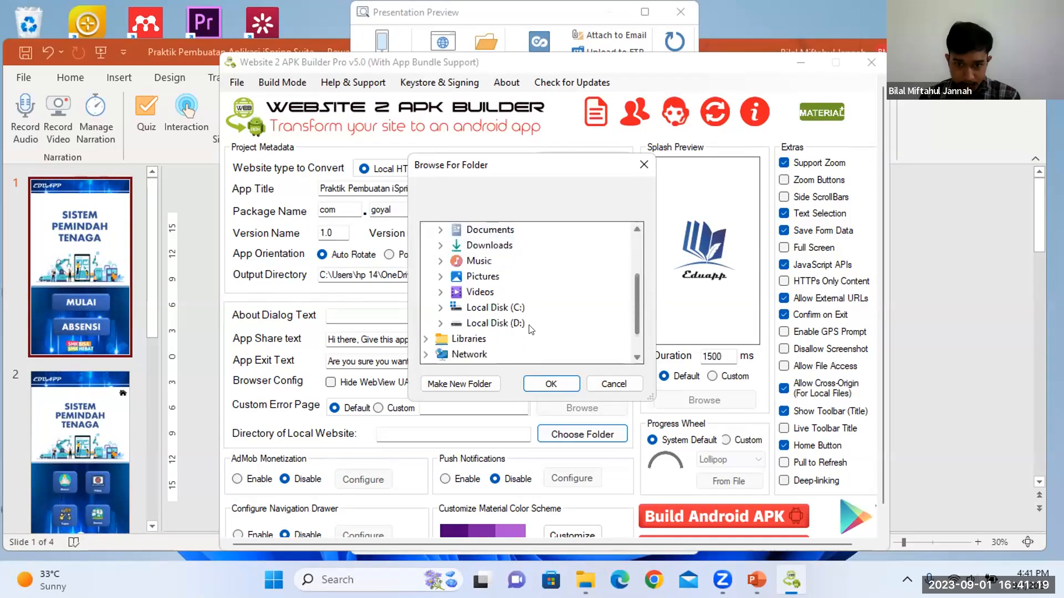
{"action": "left_click", "coordinate": [495, 323]}
{"action": "left_click_drag", "start_coordinate": [635, 265], "coordinate": [635, 292]}
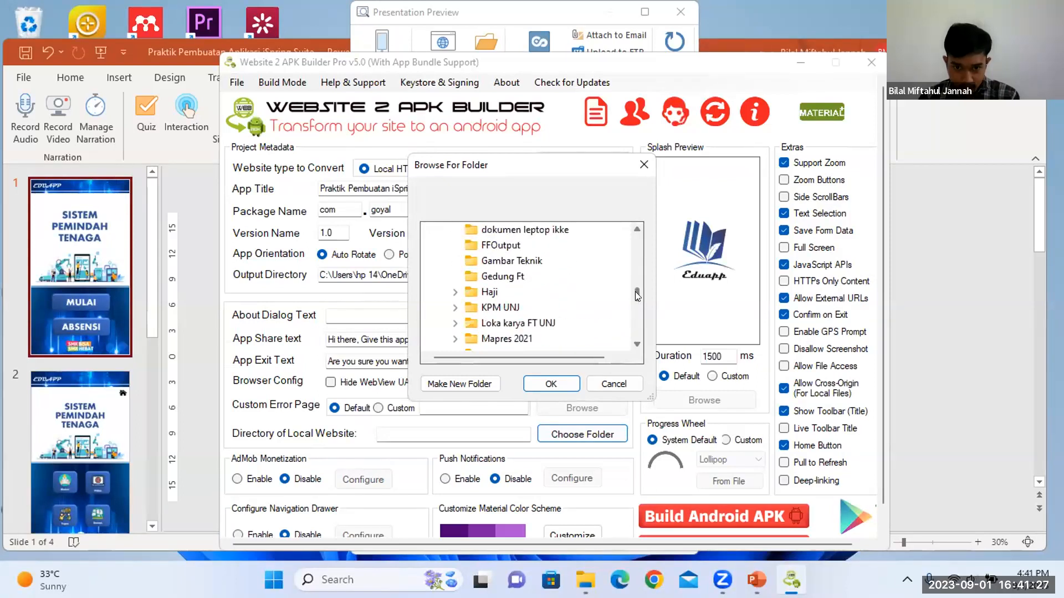
{"action": "double_click", "coordinate": [500, 308]}
{"action": "left_click_drag", "start_coordinate": [637, 279], "coordinate": [637, 305]}
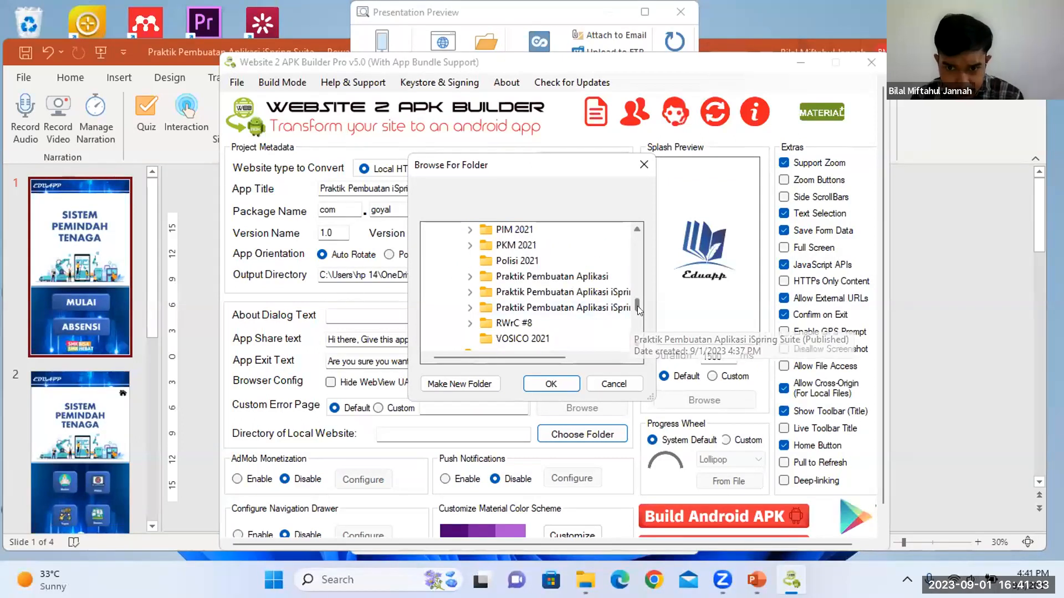
{"action": "left_click_drag", "start_coordinate": [529, 356], "coordinate": [573, 357]}
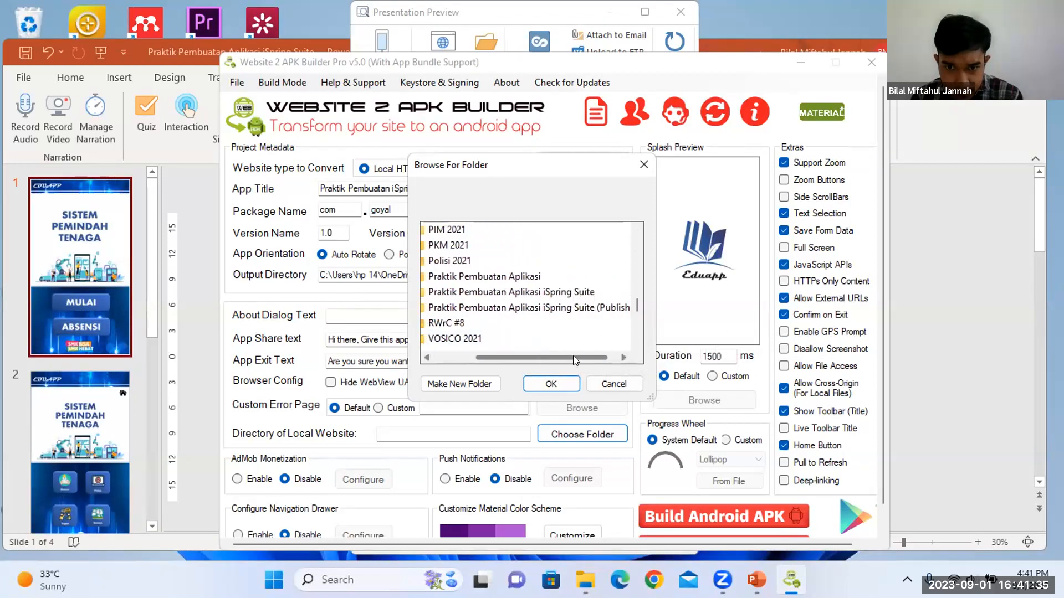
{"action": "left_click", "coordinate": [565, 306]}
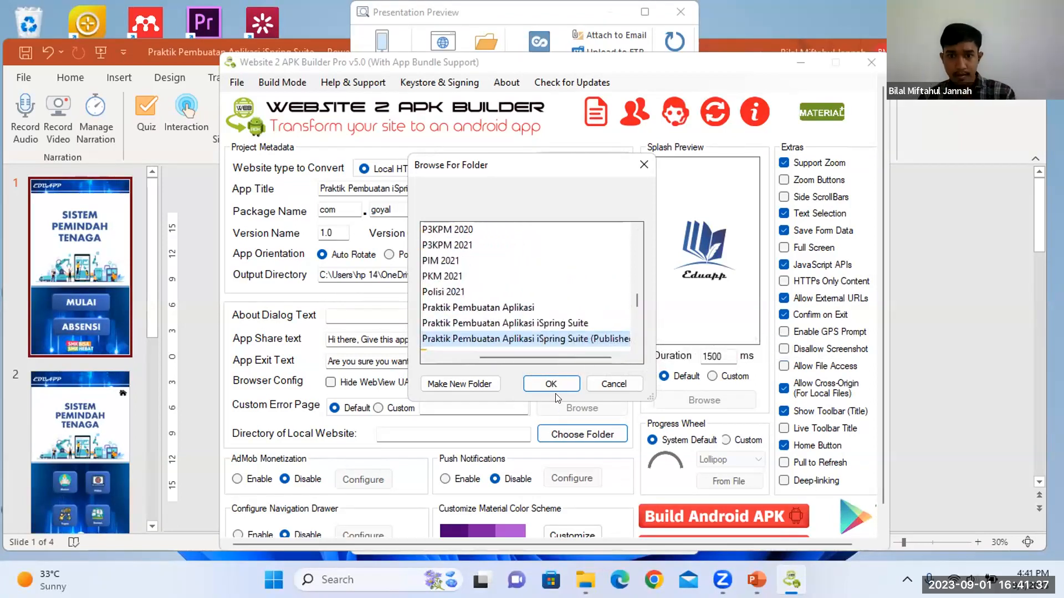
{"action": "left_click", "coordinate": [568, 385]}
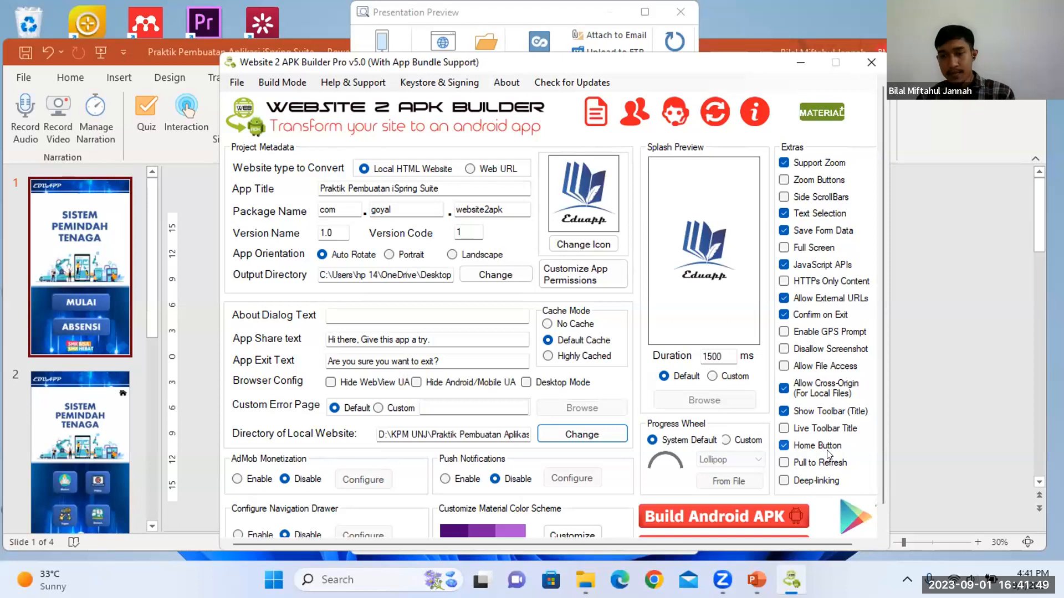
Disable the app's home button and title toolbar, and apply the black material color scheme
{"action": "left_click", "coordinate": [783, 446]}
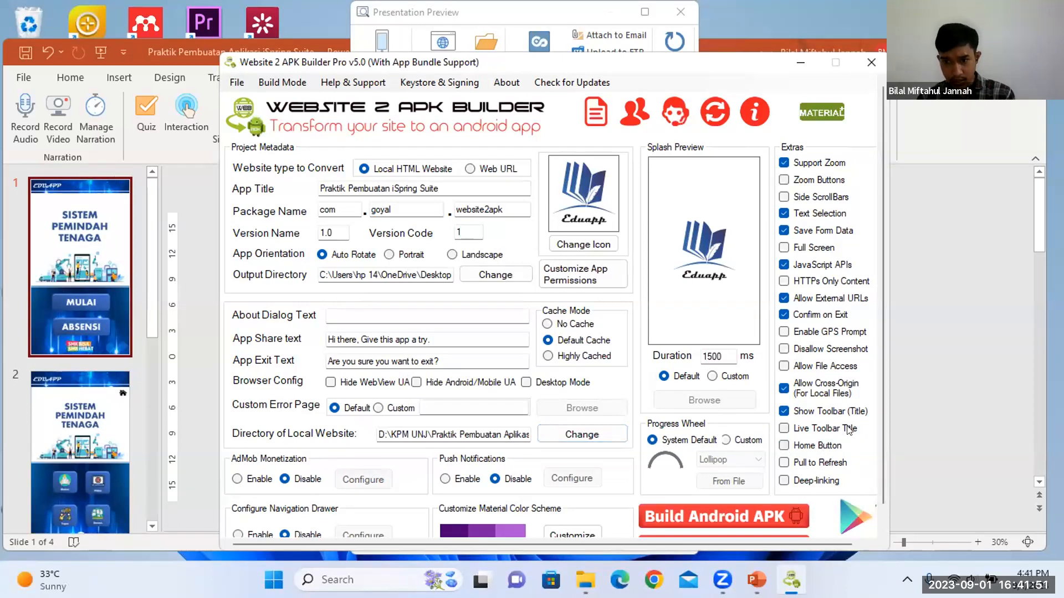
{"action": "left_click", "coordinate": [799, 411]}
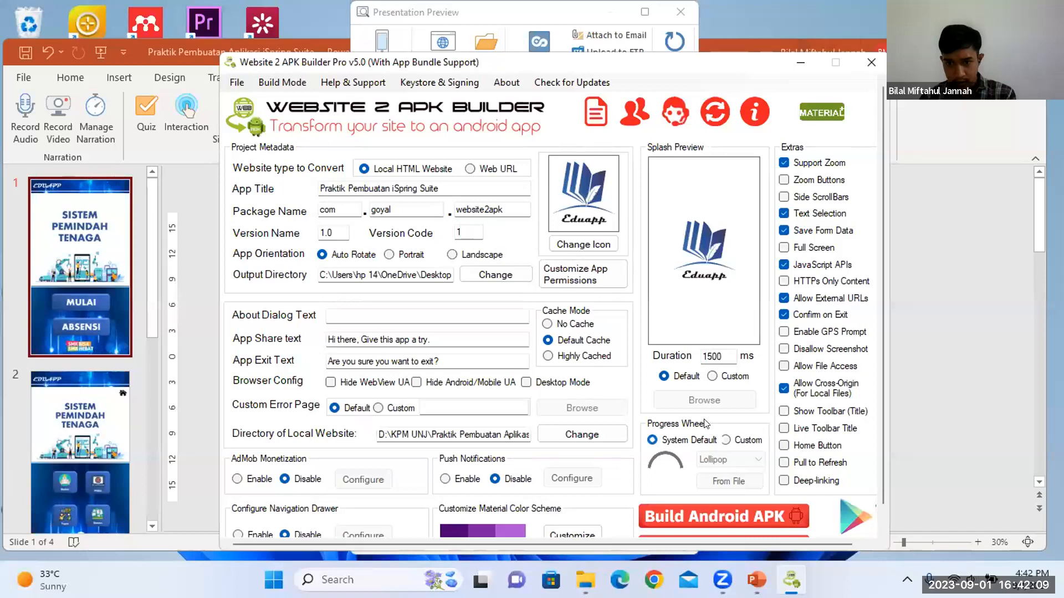
{"action": "left_click", "coordinate": [594, 529]}
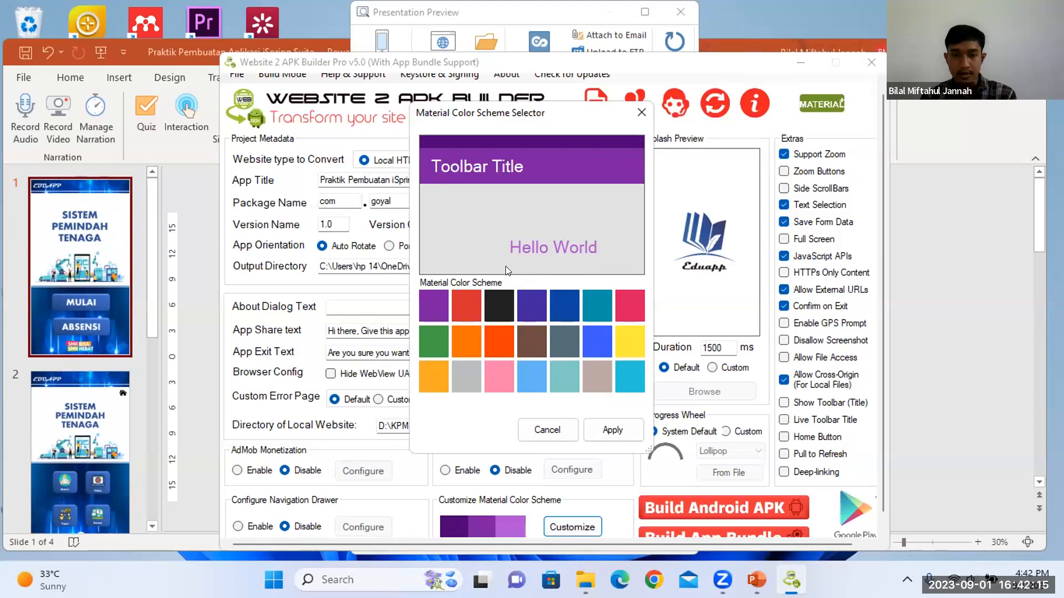
{"action": "left_click", "coordinate": [499, 305]}
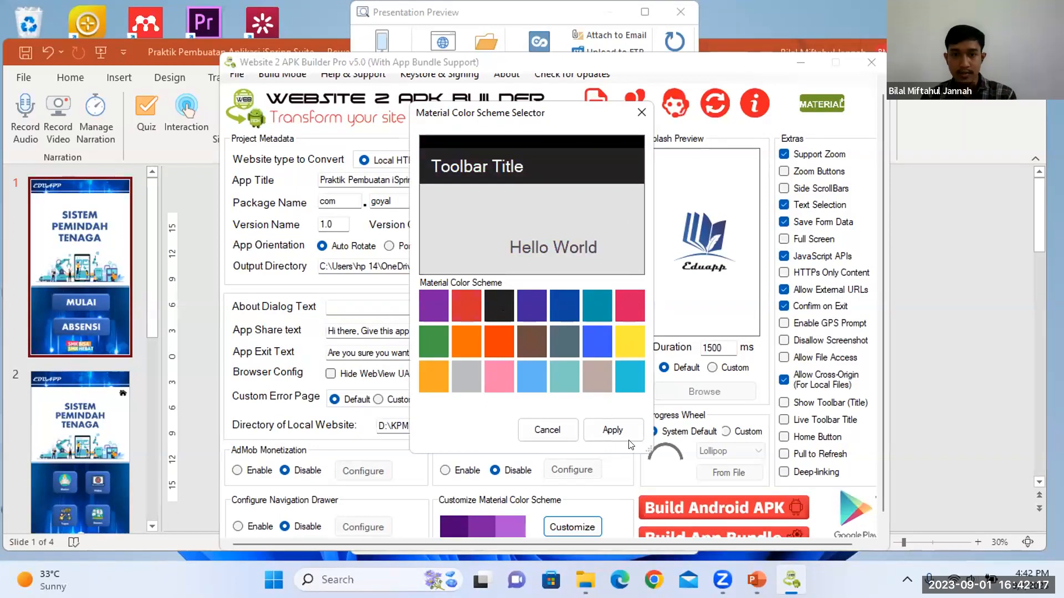
{"action": "left_click", "coordinate": [612, 431]}
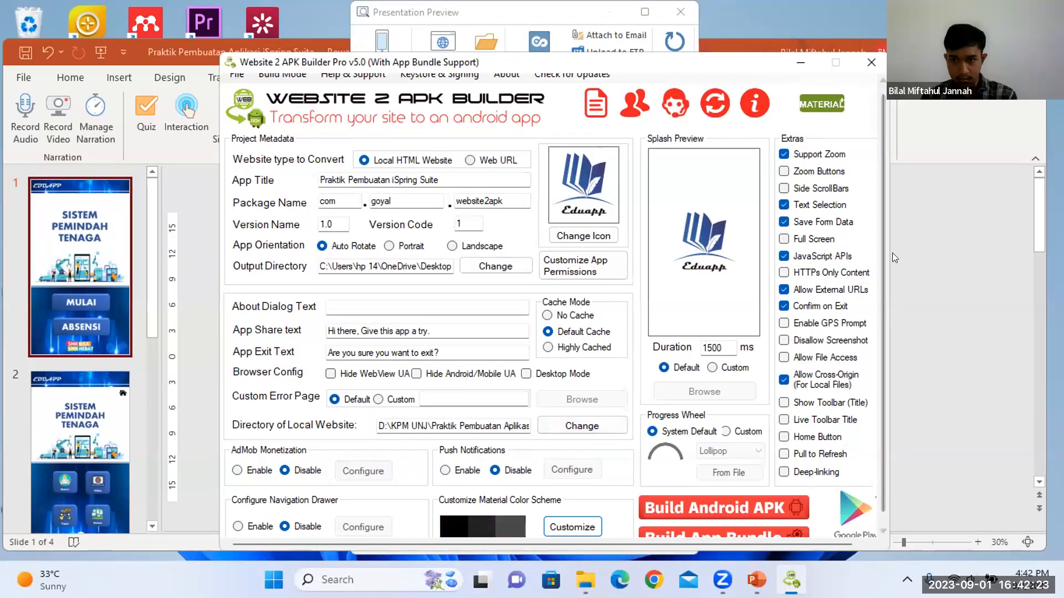
Start building the Android APK and accept the notice about the builder becoming non-responsive
{"action": "left_click_drag", "start_coordinate": [886, 281], "coordinate": [885, 319]}
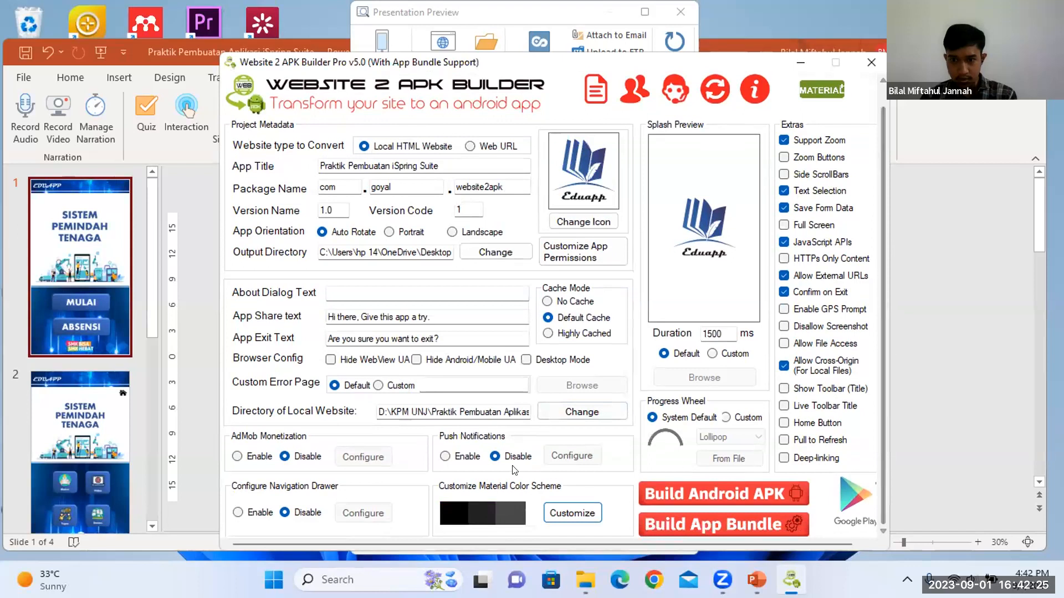
{"action": "left_click", "coordinate": [726, 490]}
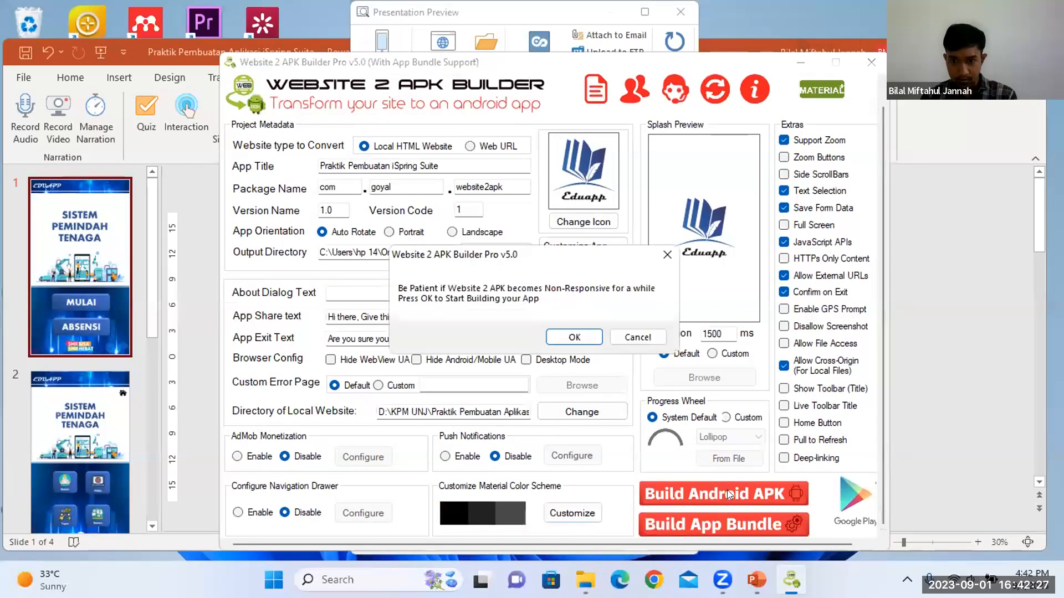
{"action": "left_click", "coordinate": [587, 339]}
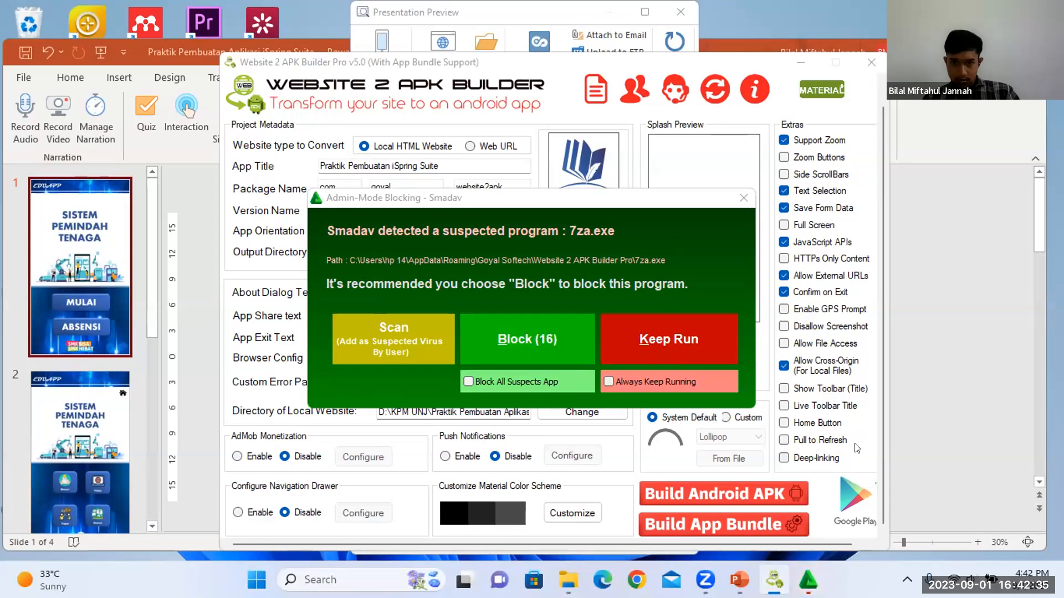
Disable Smadav protection until restart and keep 7za.exe running for the APK build
{"action": "left_click", "coordinate": [908, 579]}
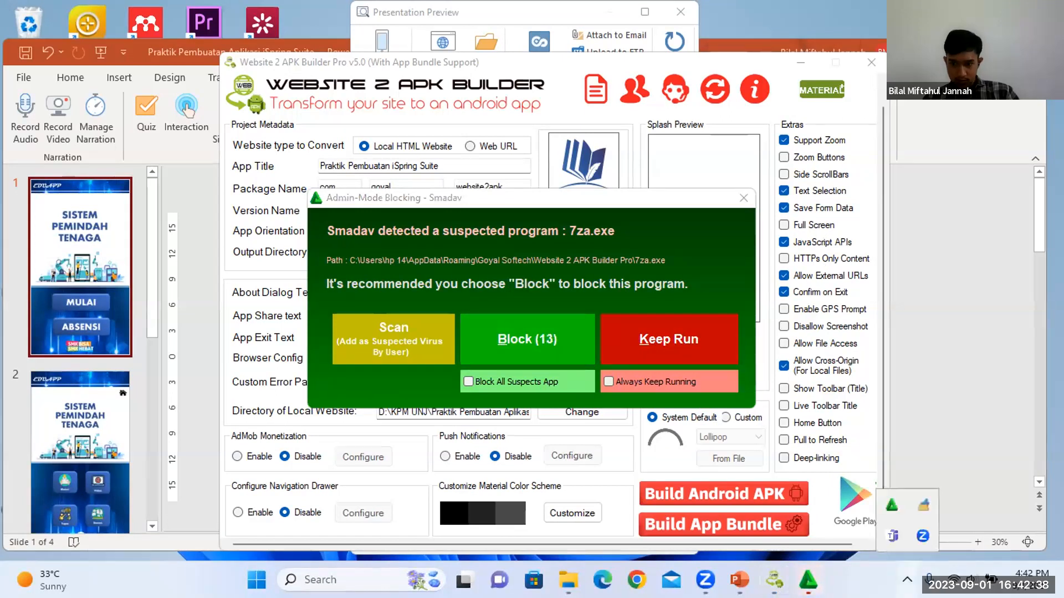
{"action": "right_click", "coordinate": [890, 506]}
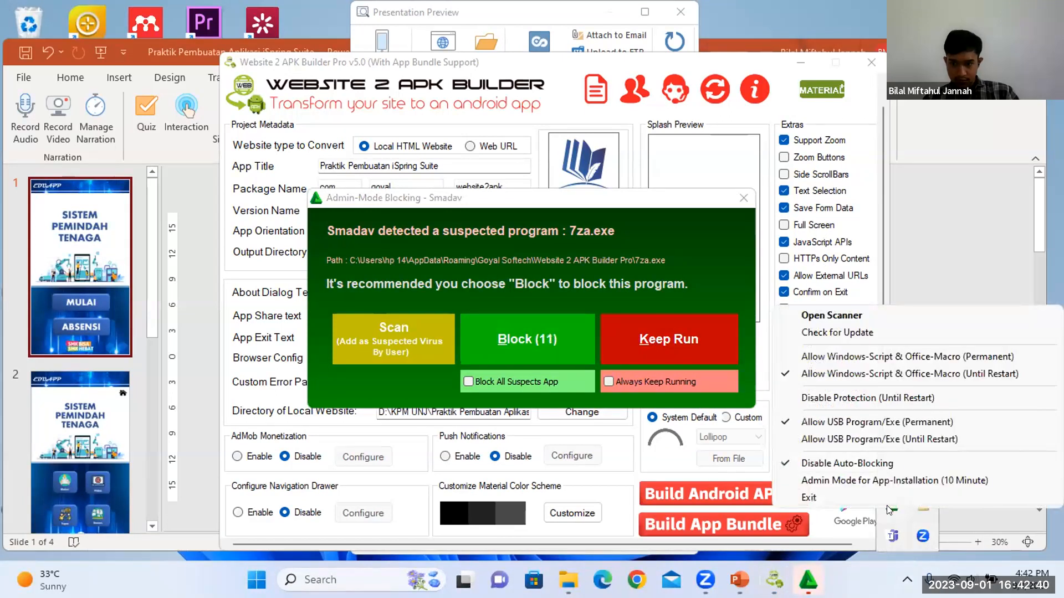
{"action": "left_click", "coordinate": [852, 403]}
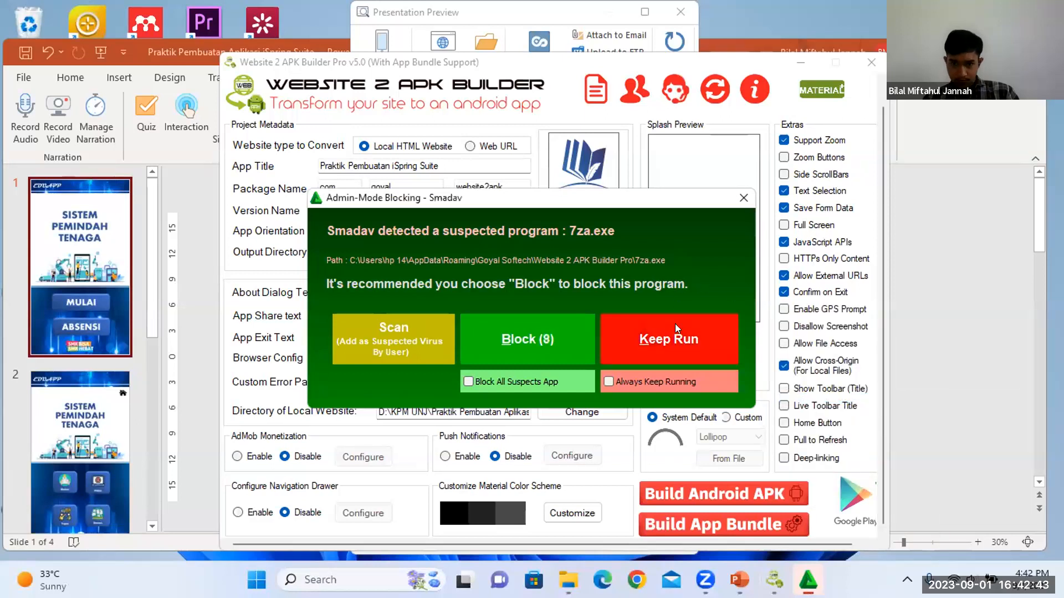
{"action": "left_click", "coordinate": [675, 324]}
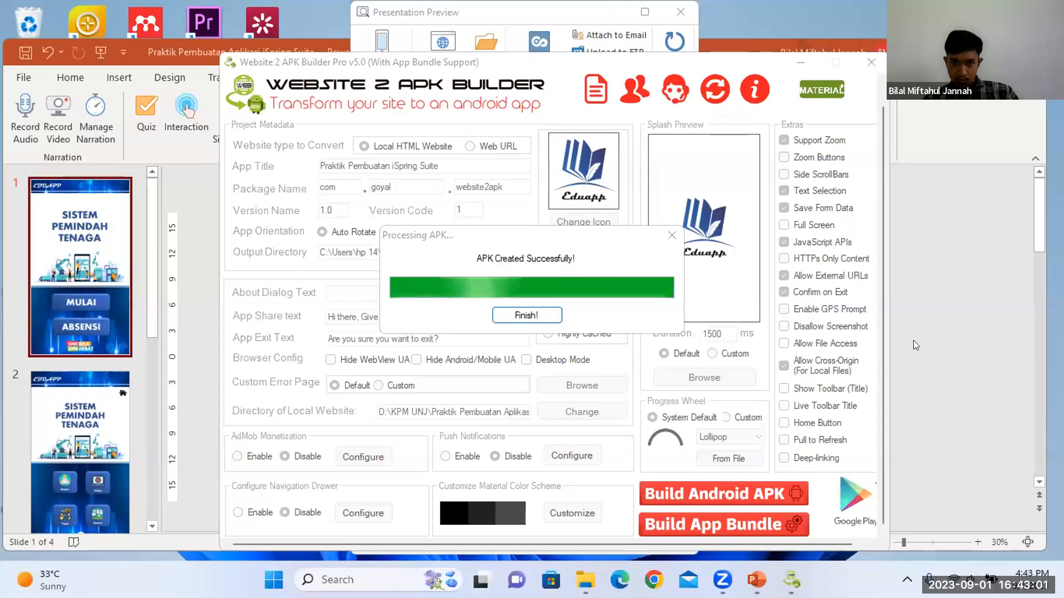
Finish the APK build, close the keystore documentation page and exit Website 2 APK Builder
{"action": "left_click", "coordinate": [556, 315]}
{"action": "left_click", "coordinate": [573, 353]}
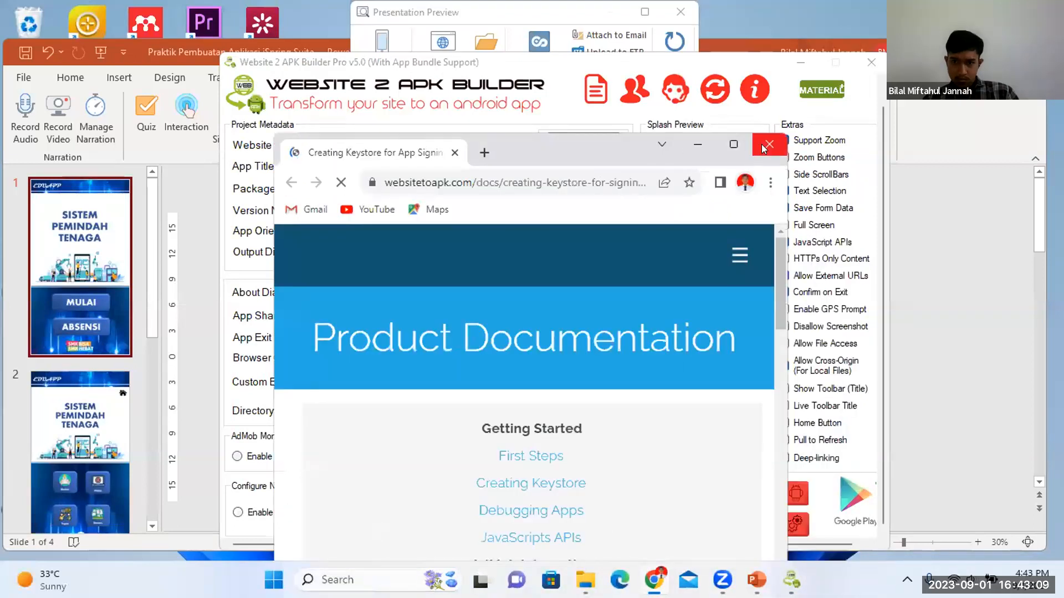
{"action": "left_click", "coordinate": [768, 145]}
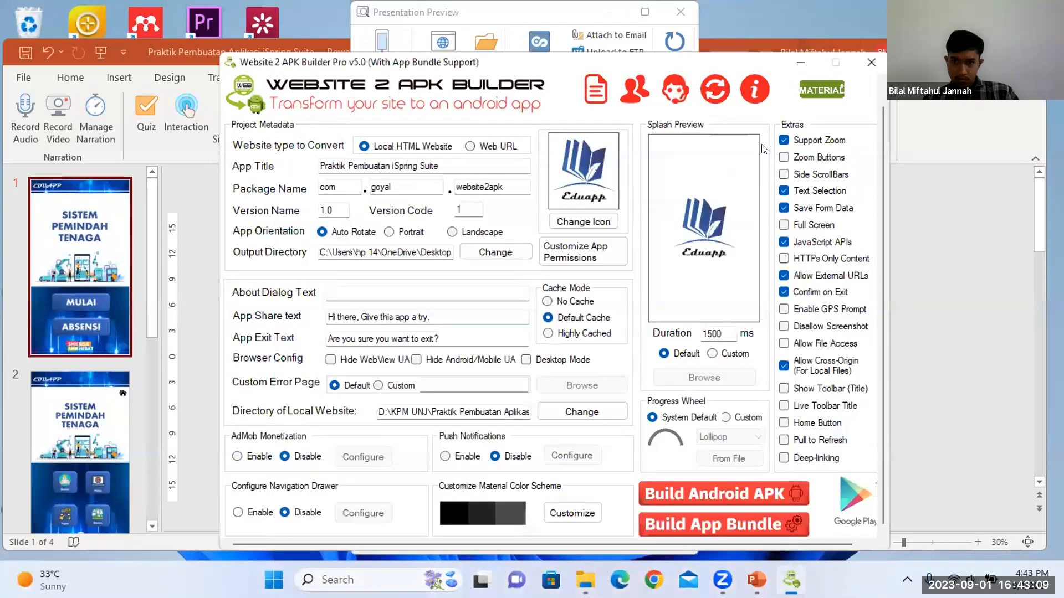
{"action": "left_click", "coordinate": [870, 64]}
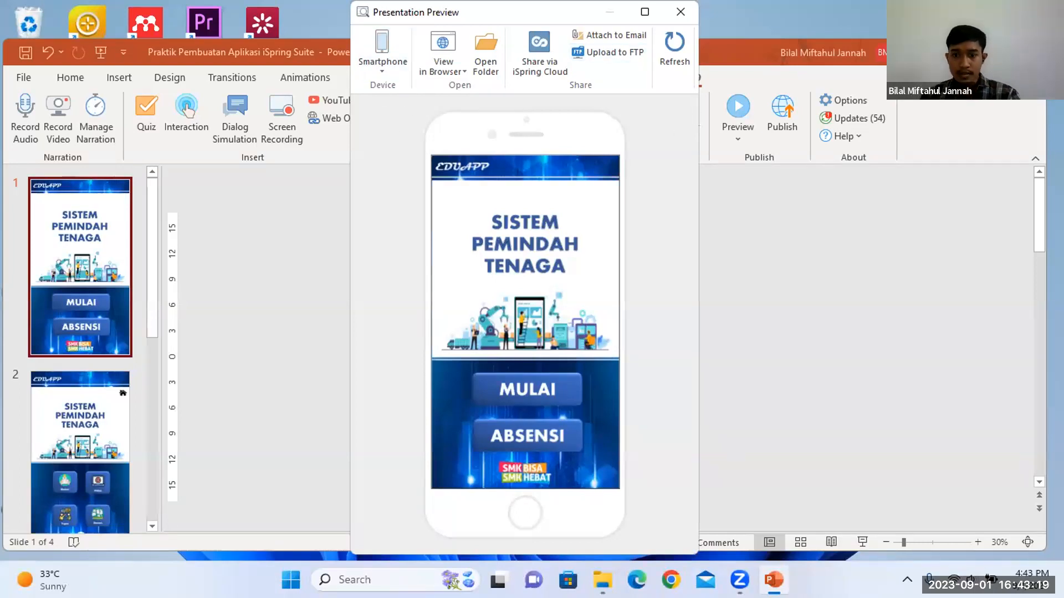
Switch to File Explorer, look through KPM UNJ and its Praktik Pembuatan Aplikasi iSpring Suite (Published) folder, and close the window
{"action": "left_click", "coordinate": [602, 580]}
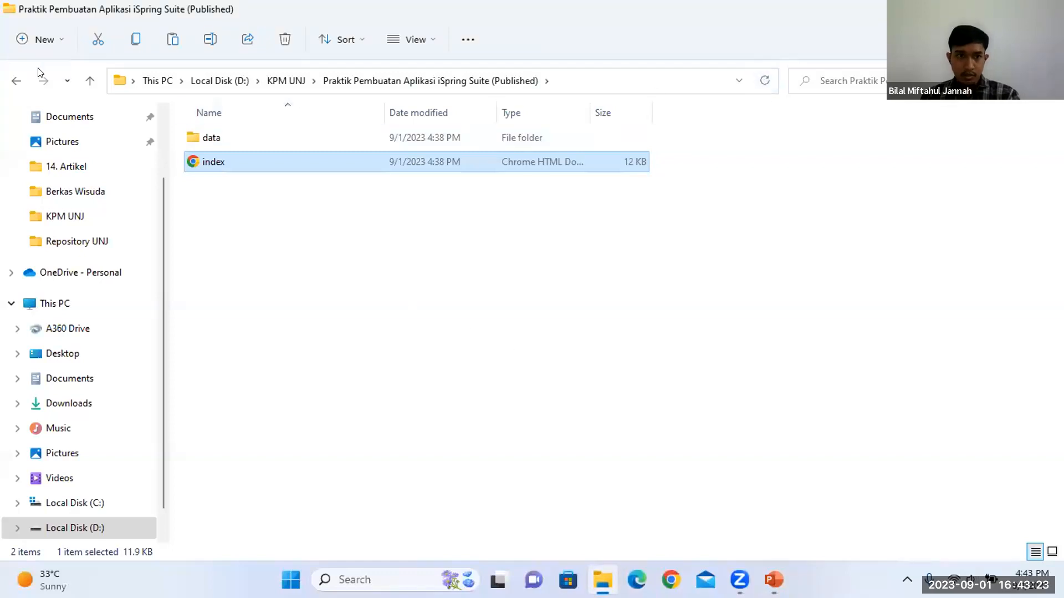
{"action": "left_click", "coordinate": [282, 81]}
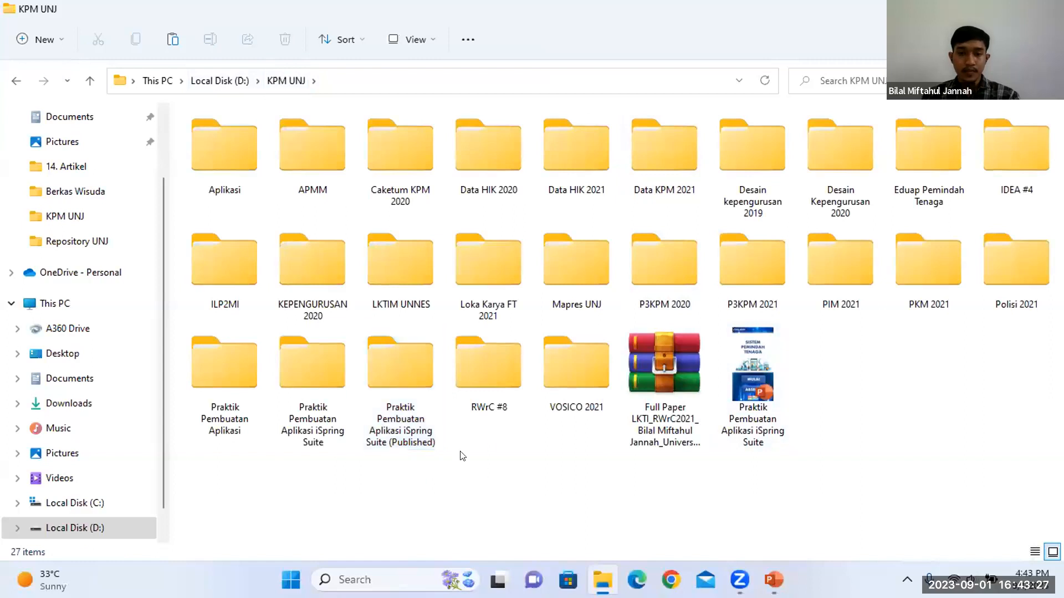
{"action": "double_click", "coordinate": [416, 385]}
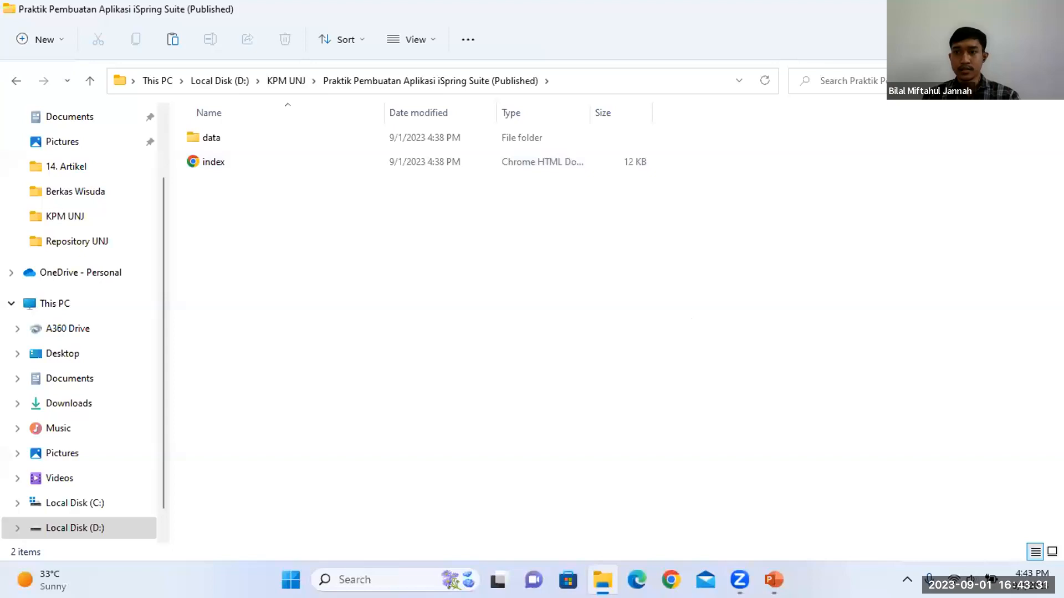
{"action": "left_click", "coordinate": [974, 9]}
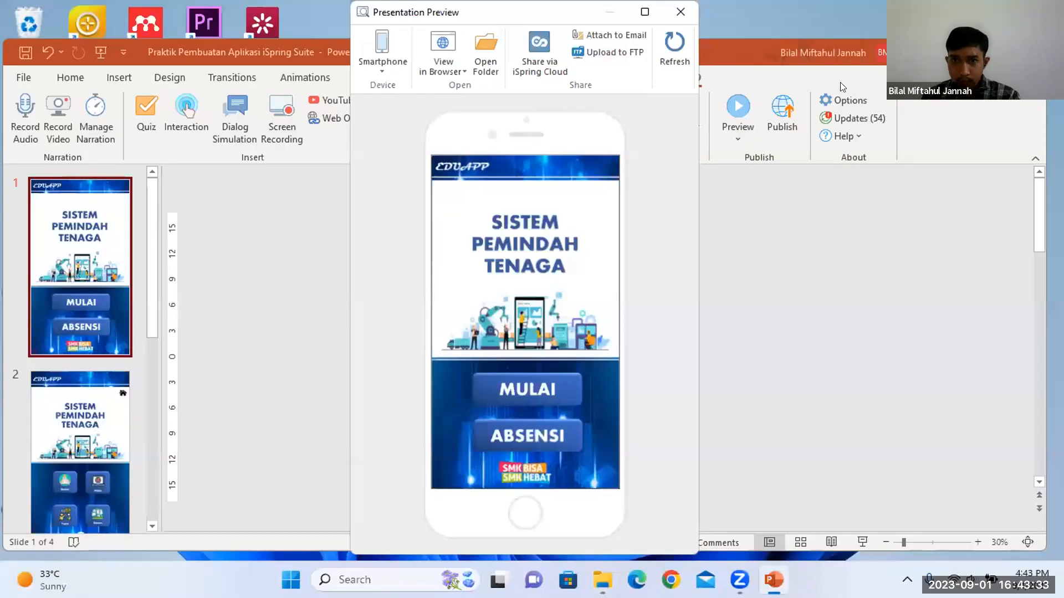